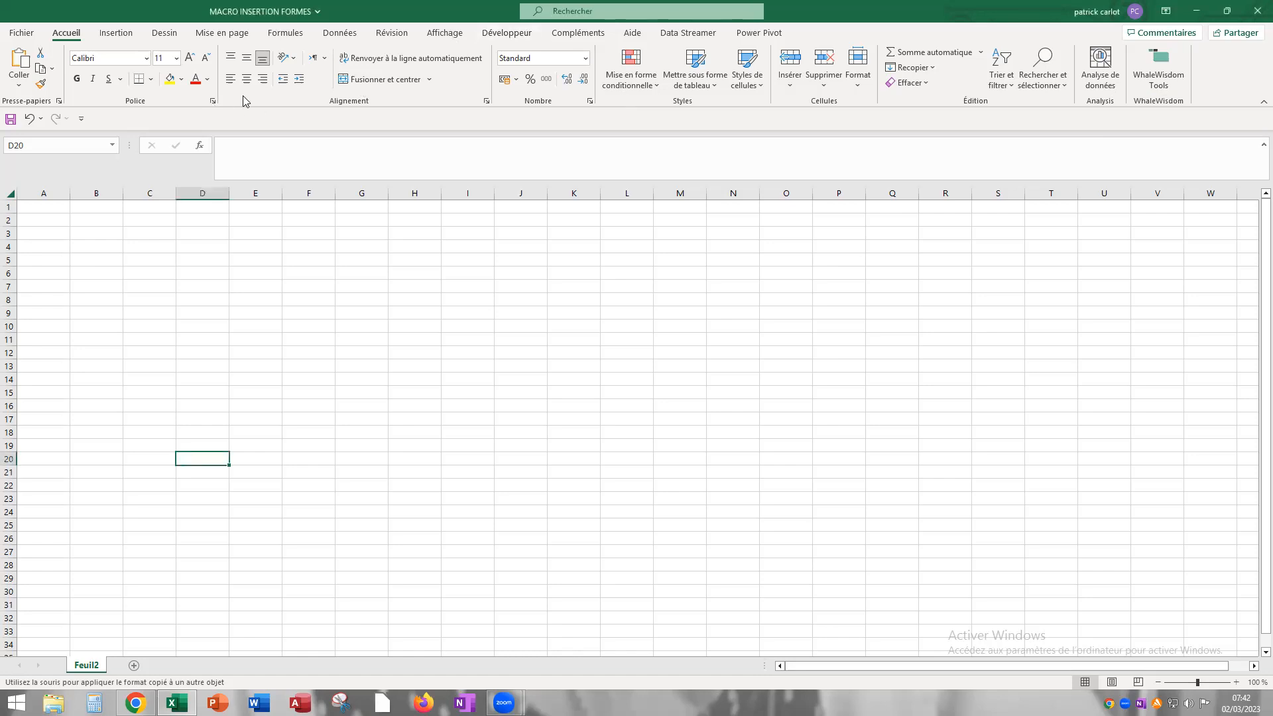
- Start recording a macro named FORME in this workbook, replacing the existing macro of that name
{"action": "left_click", "coordinate": [513, 34]}
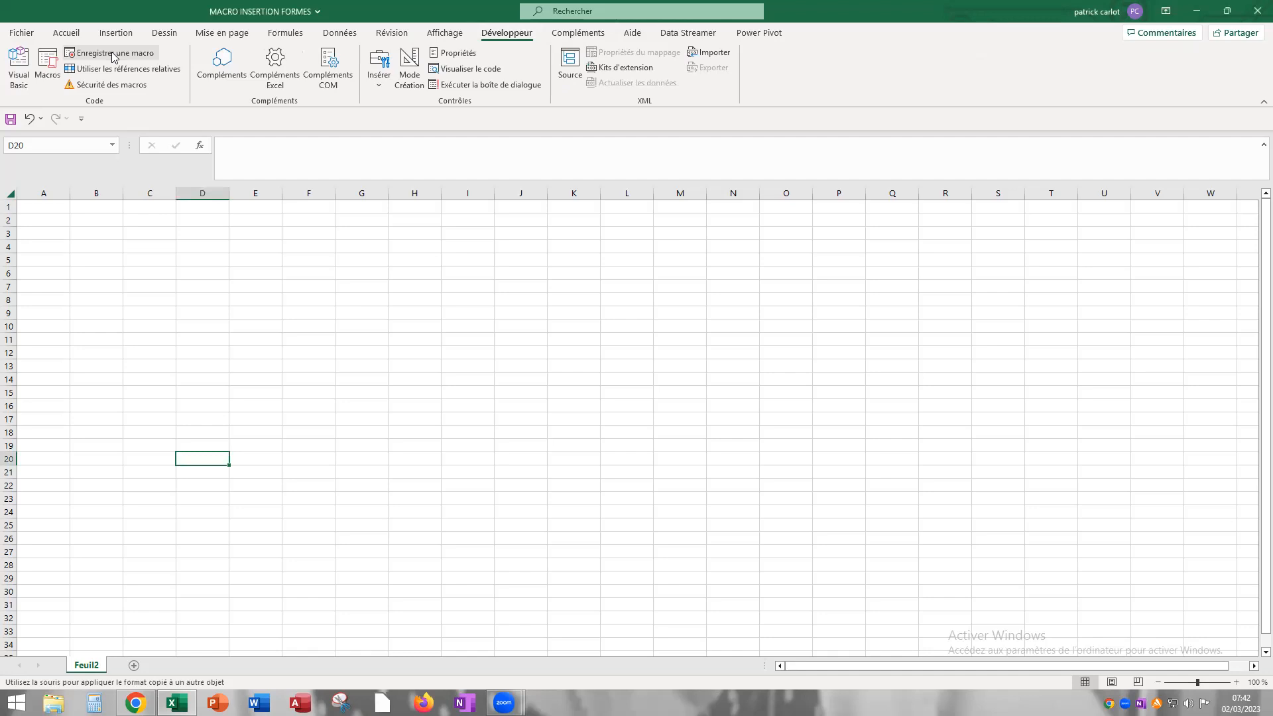
{"action": "left_click", "coordinate": [89, 59]}
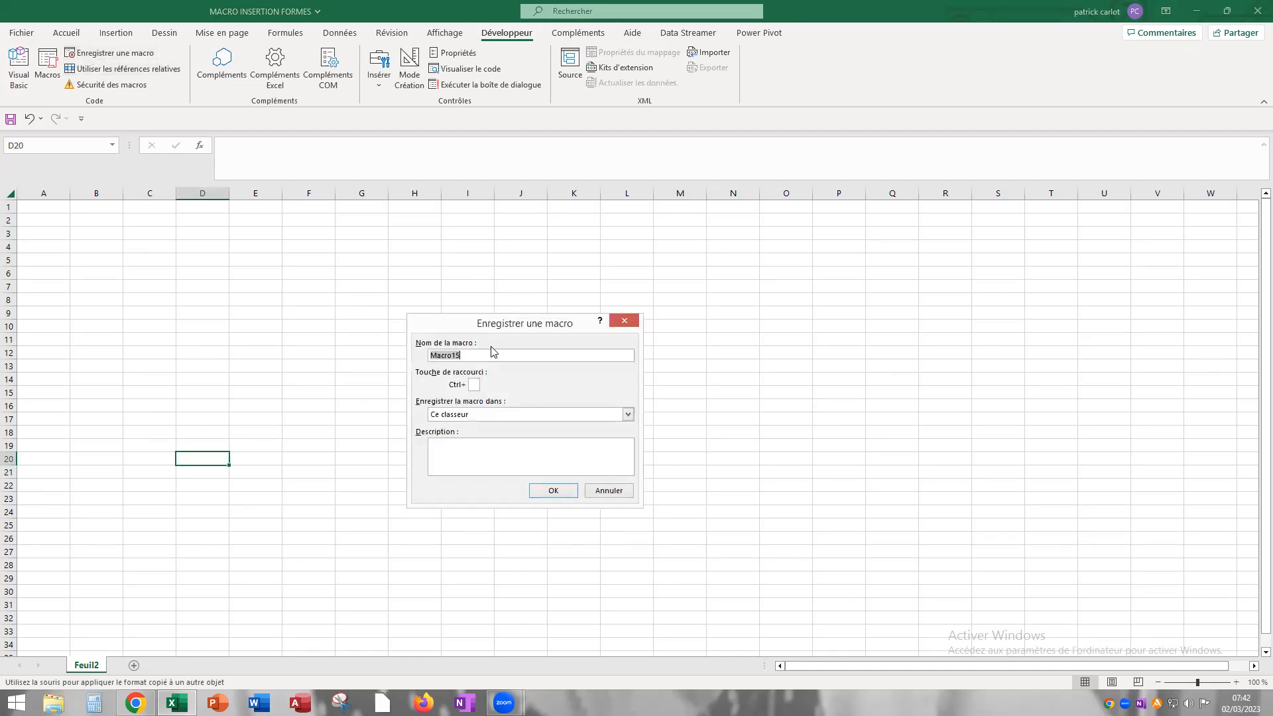
{"action": "type", "text": "FORME"}
{"action": "left_click", "coordinate": [553, 491]}
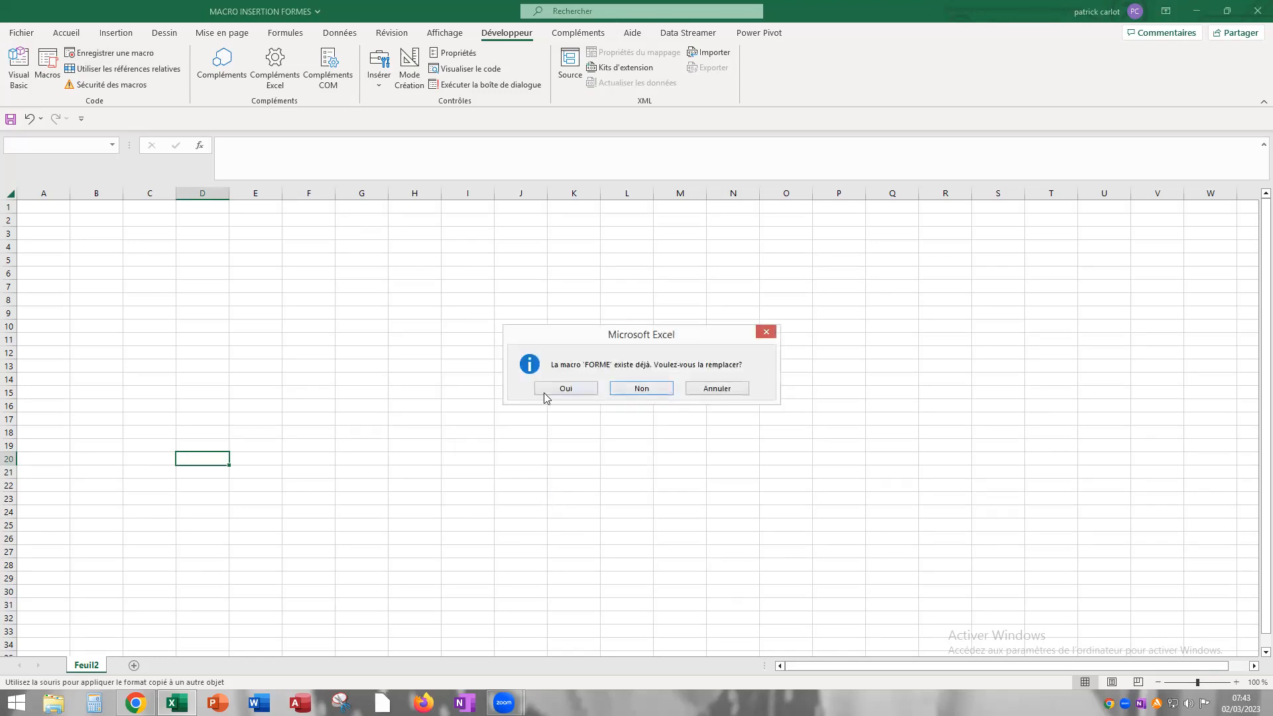
{"action": "left_click", "coordinate": [564, 390]}
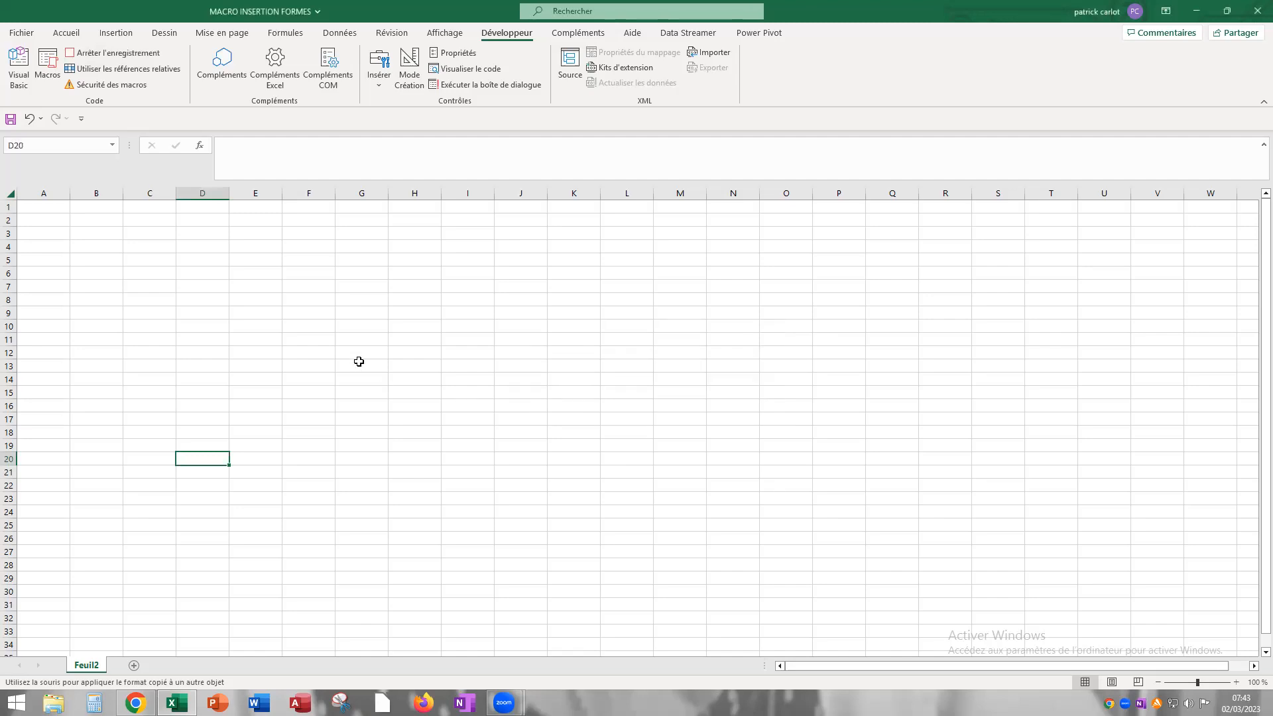
- From cell C5, insert a text box over about E6:F10 containing the text "CHOIX 1"
{"action": "left_click", "coordinate": [157, 262]}
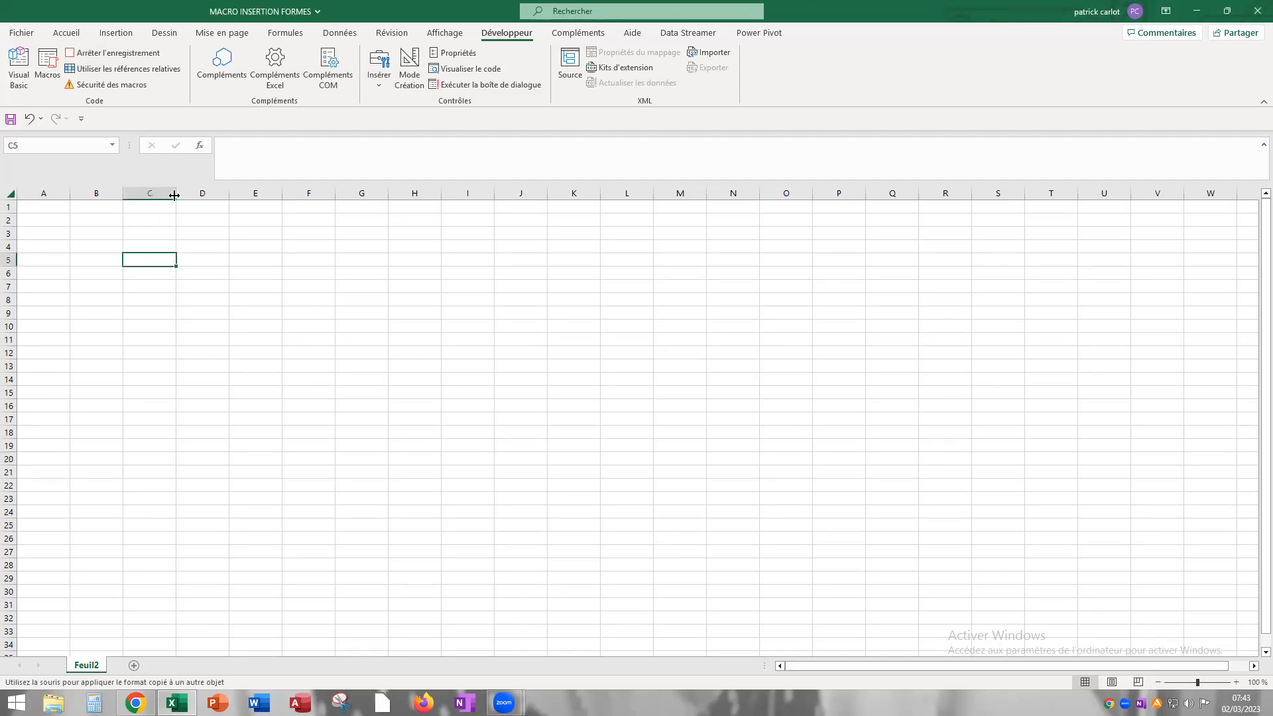
{"action": "left_click", "coordinate": [111, 34]}
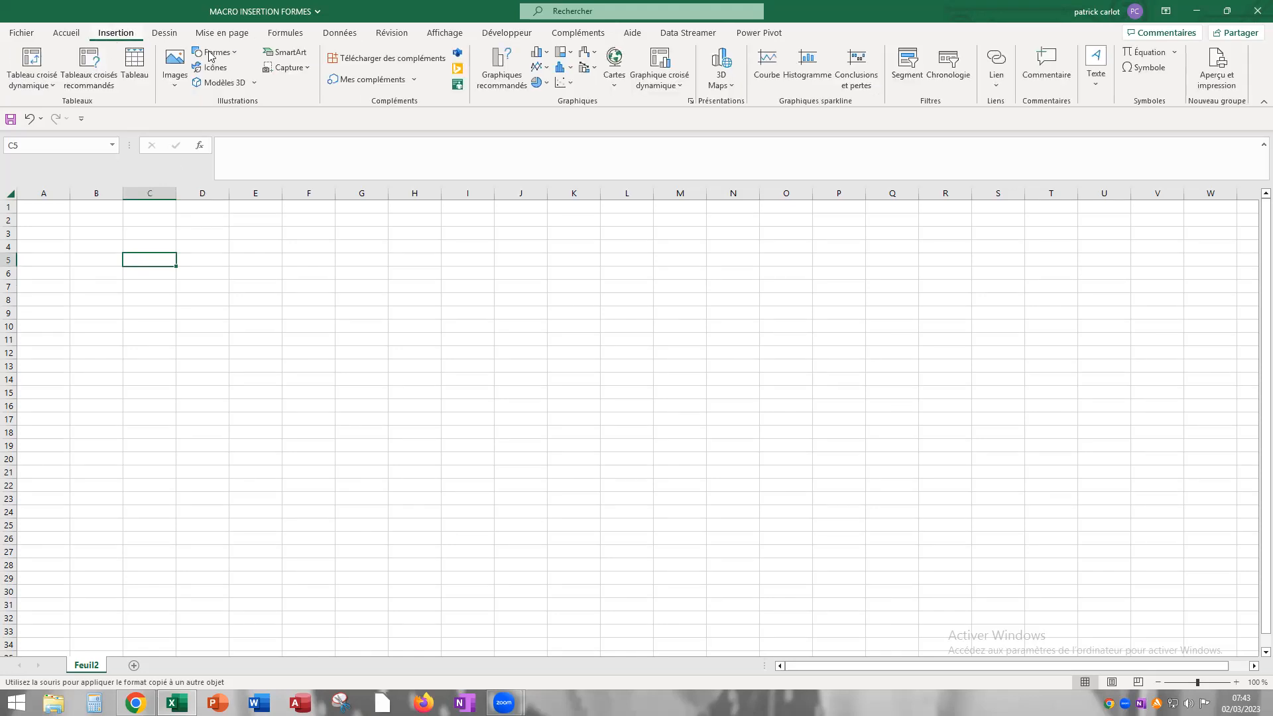
{"action": "left_click", "coordinate": [237, 56]}
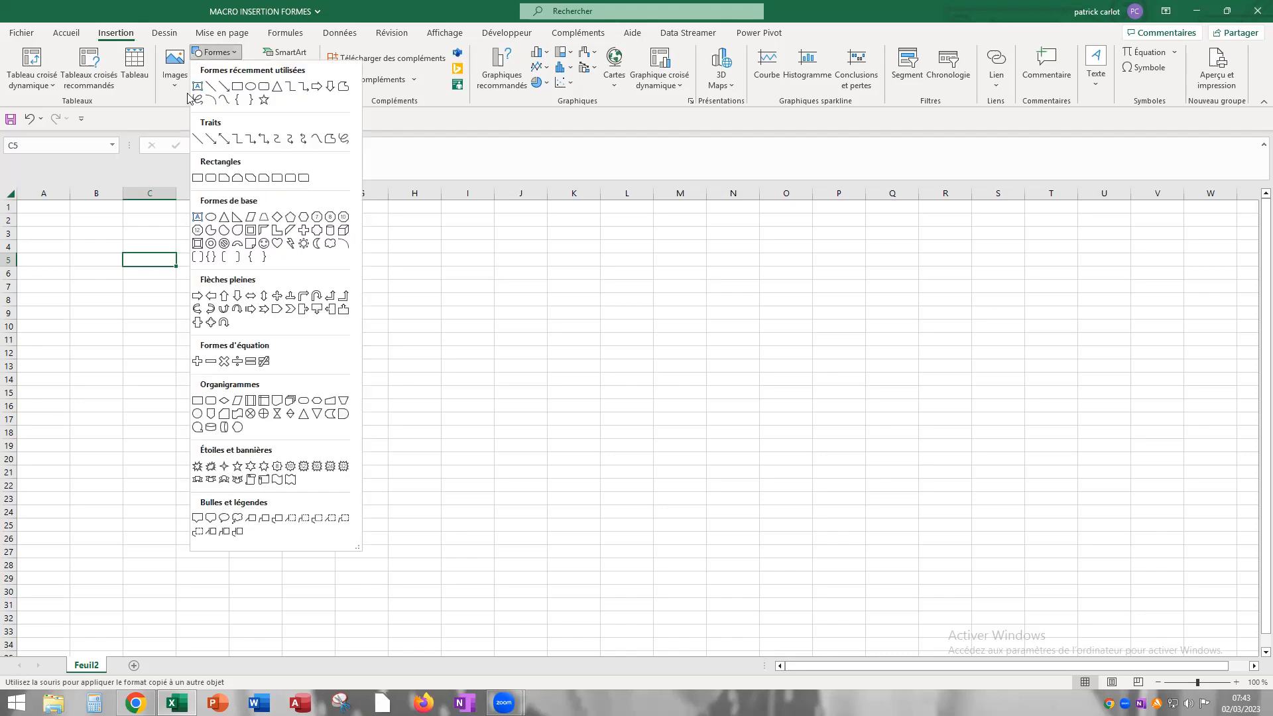
{"action": "left_click", "coordinate": [197, 86]}
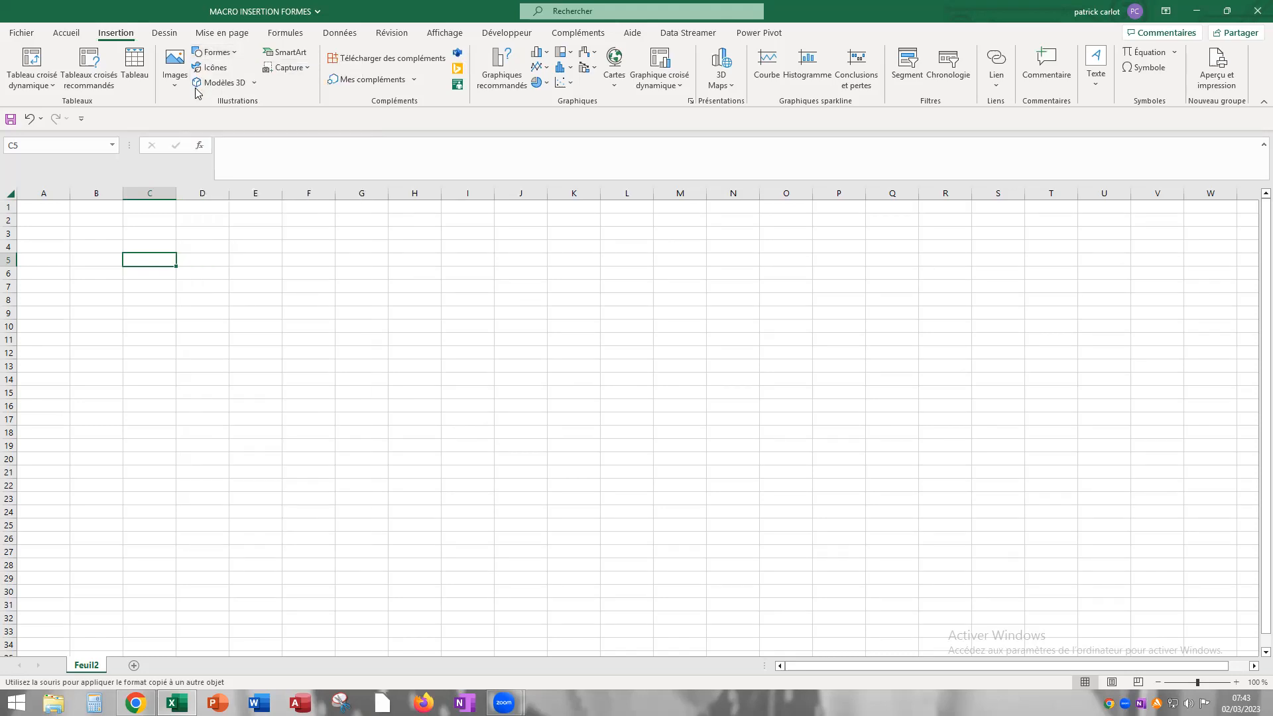
{"action": "left_click_drag", "start_coordinate": [228, 264], "coordinate": [317, 327]}
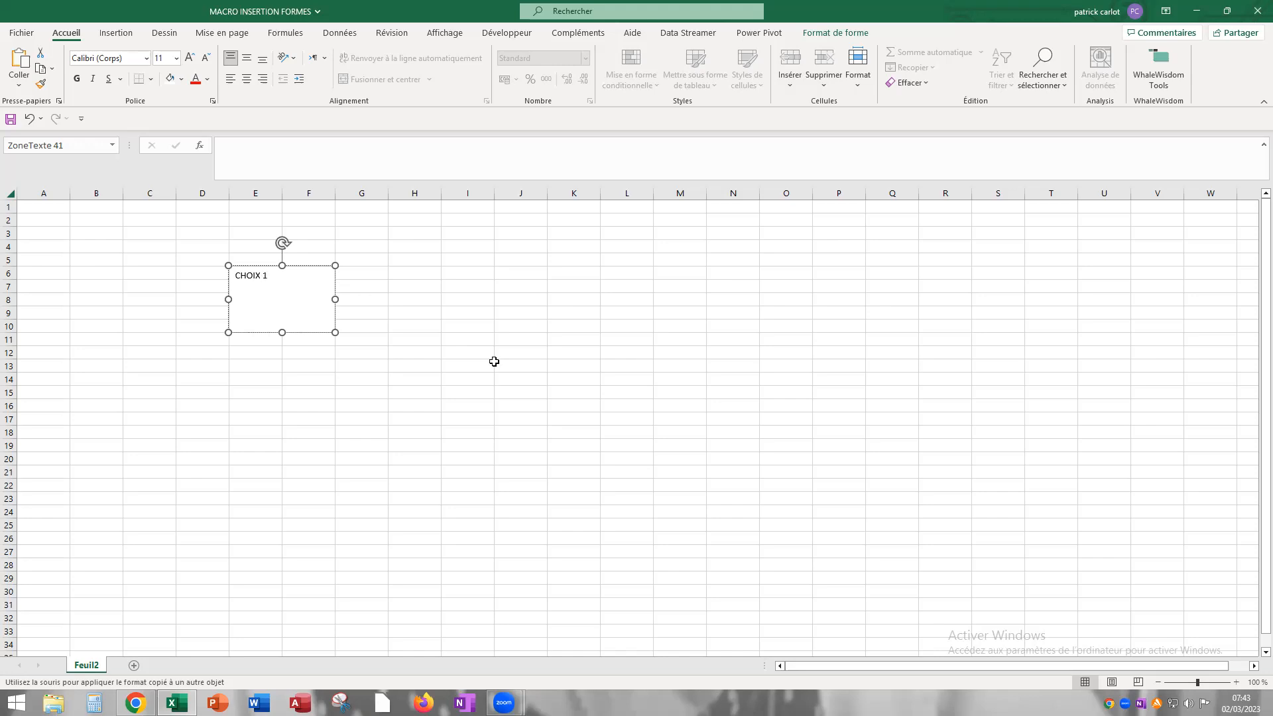
- Give the CHOIX 1 text box a solid red outline and increase the outline width by two increments
{"action": "left_click", "coordinate": [311, 333]}
{"action": "right_click", "coordinate": [310, 333]}
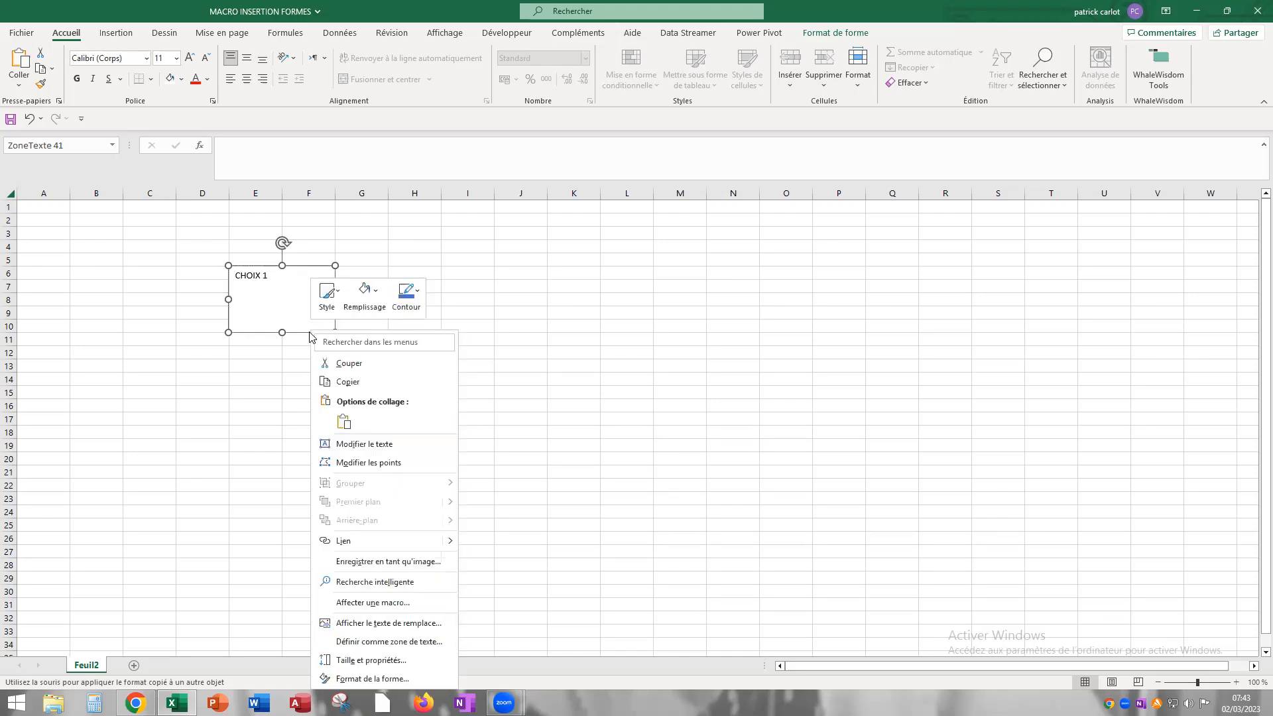
{"action": "left_click", "coordinate": [353, 681]}
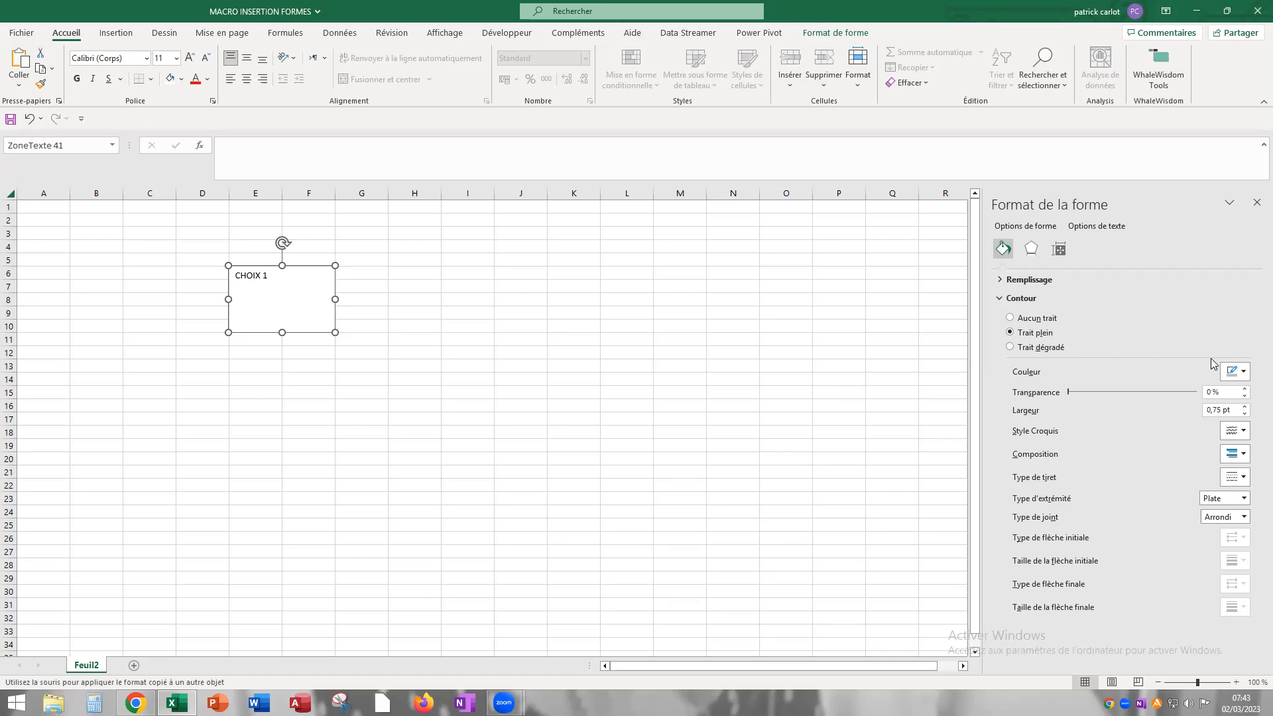
{"action": "left_click", "coordinate": [1243, 373]}
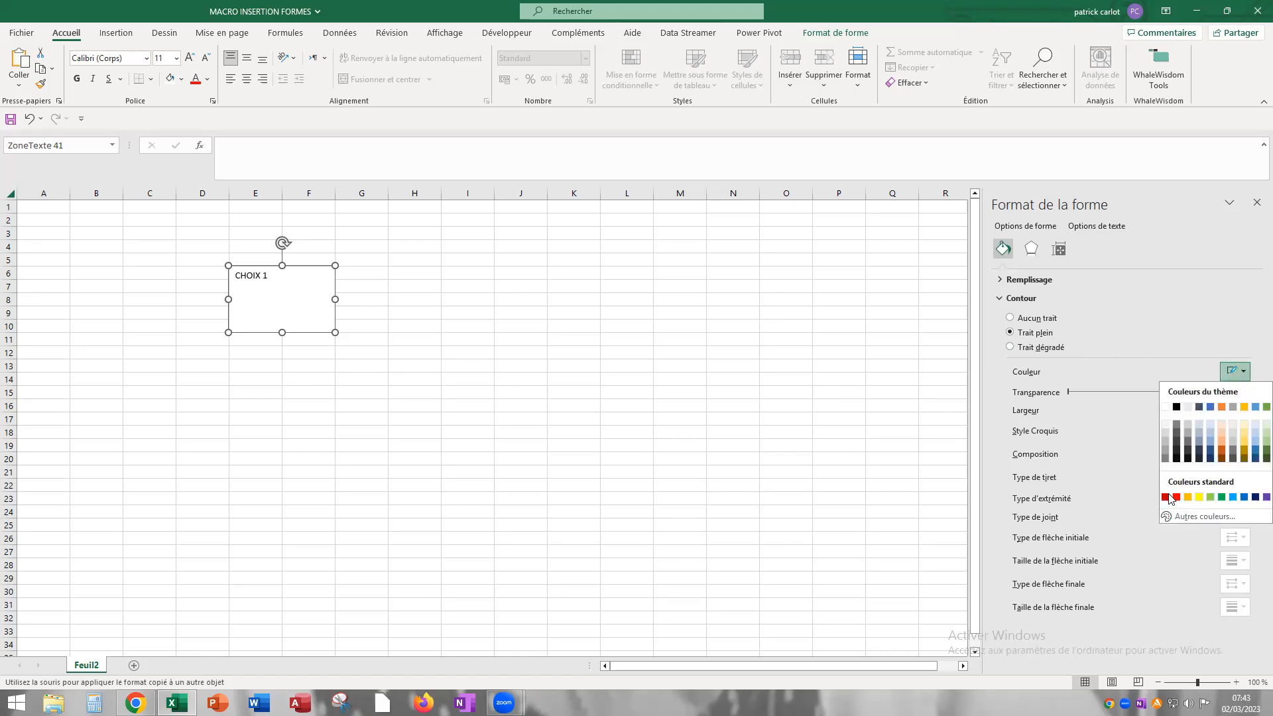
{"action": "left_click", "coordinate": [1176, 497]}
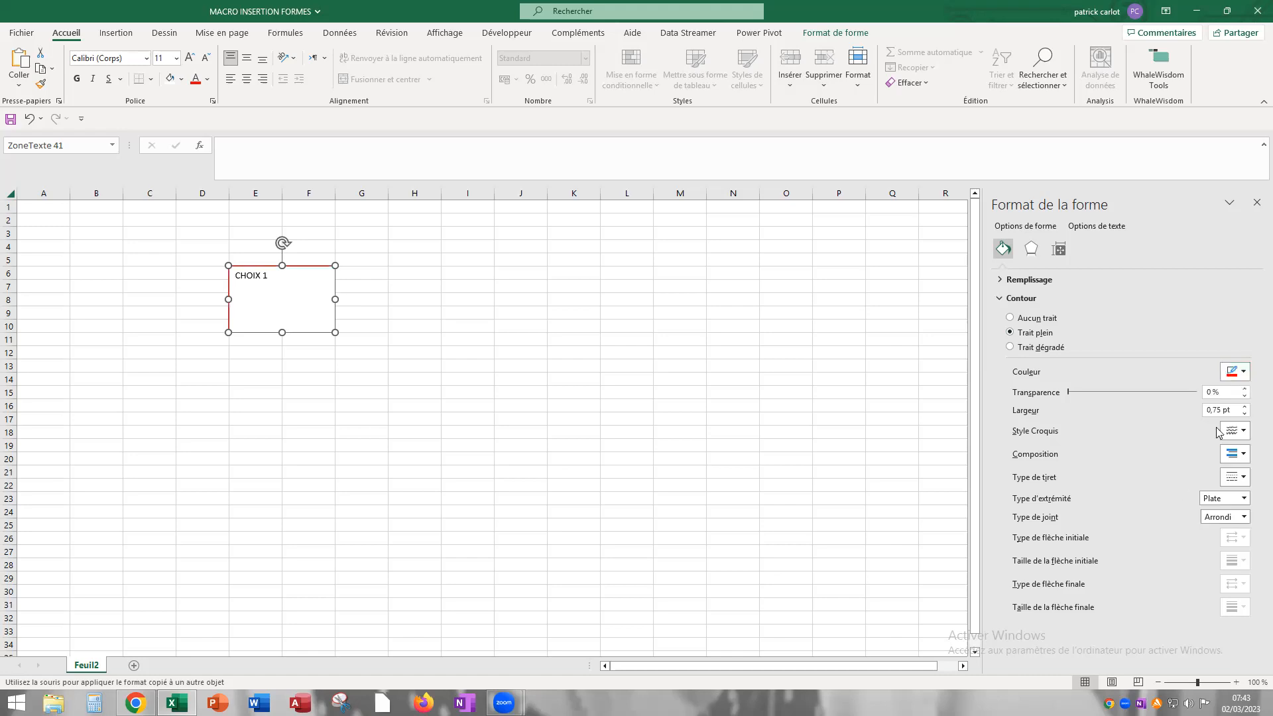
{"action": "left_click", "coordinate": [1246, 408]}
{"action": "left_click", "coordinate": [1245, 408]}
{"action": "left_click", "coordinate": [1257, 202]}
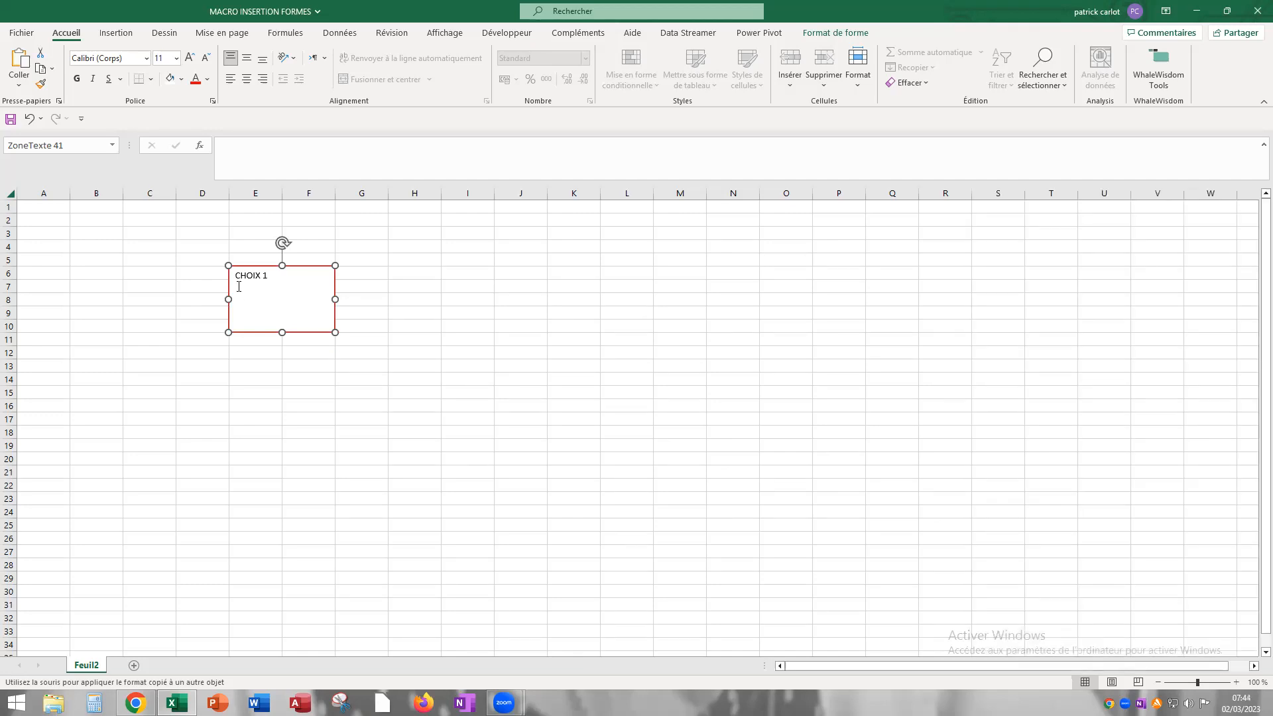
- Format the CHOIX 1 text at size 18, bold and italic, centred horizontally and vertically in its box
{"action": "triple_click", "coordinate": [262, 275]}
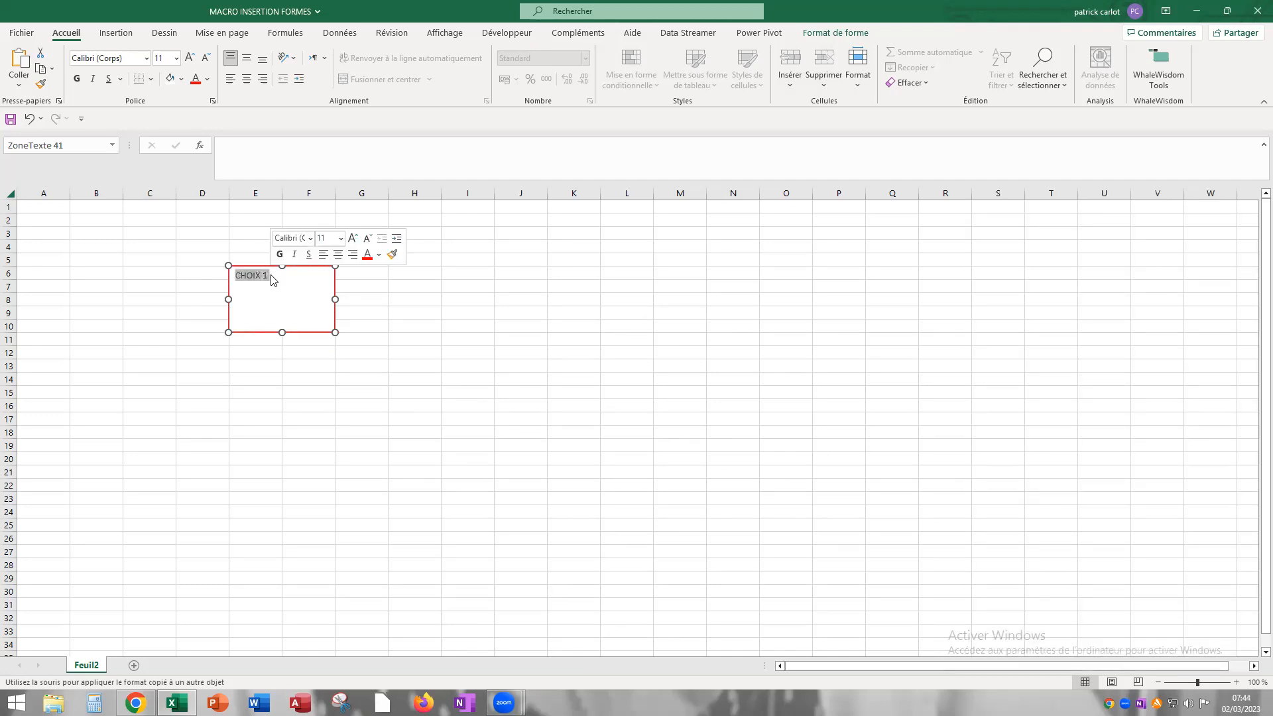
{"action": "left_click", "coordinate": [176, 58]}
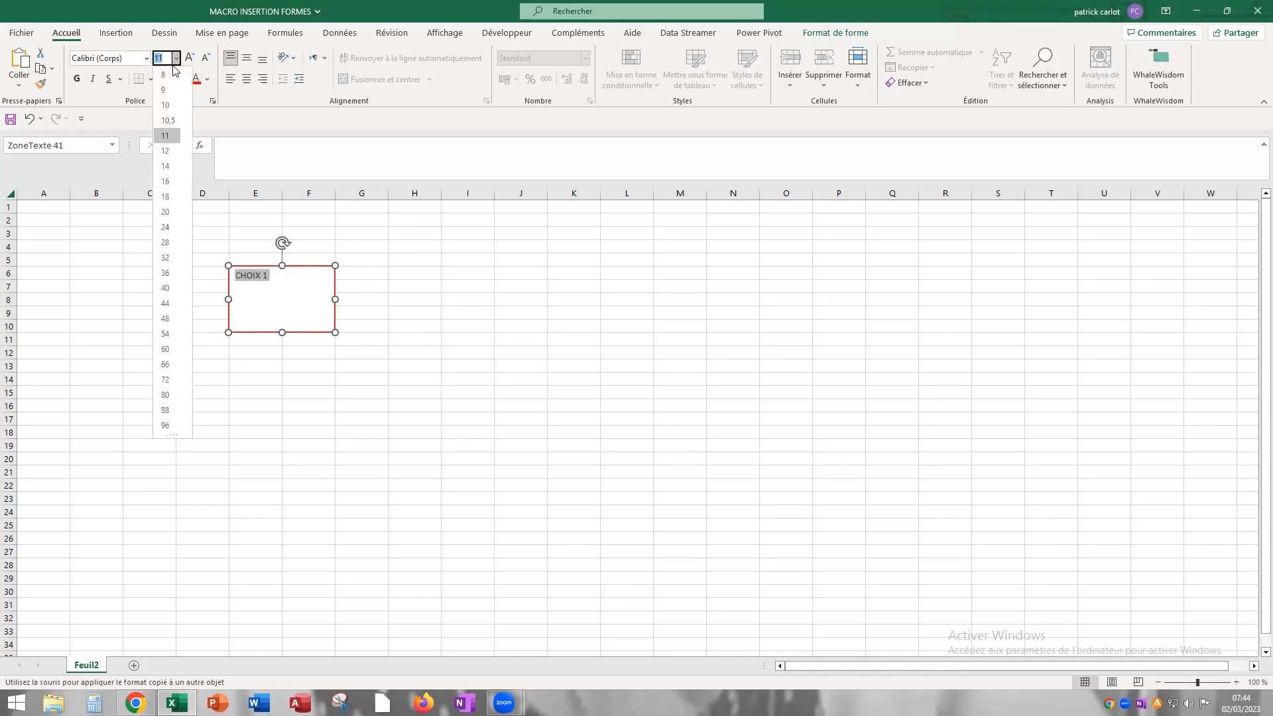
{"action": "left_click", "coordinate": [166, 196]}
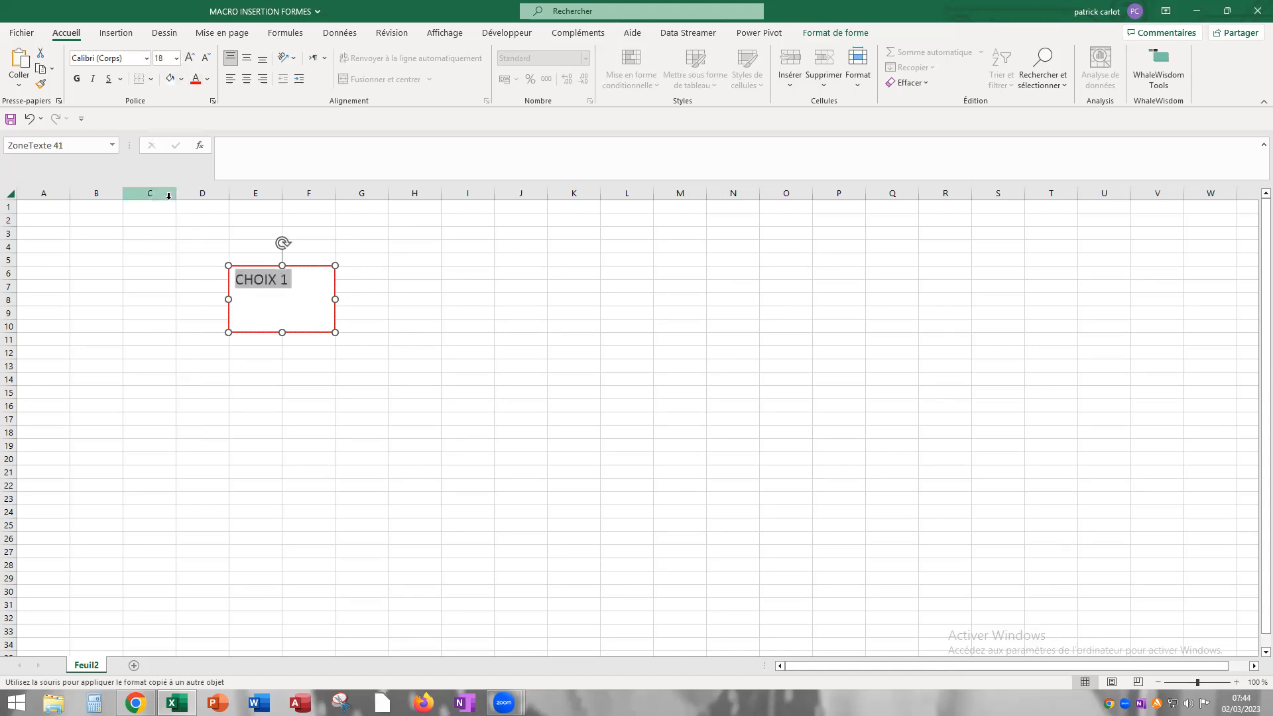
{"action": "left_click", "coordinate": [77, 80]}
{"action": "left_click", "coordinate": [93, 78]}
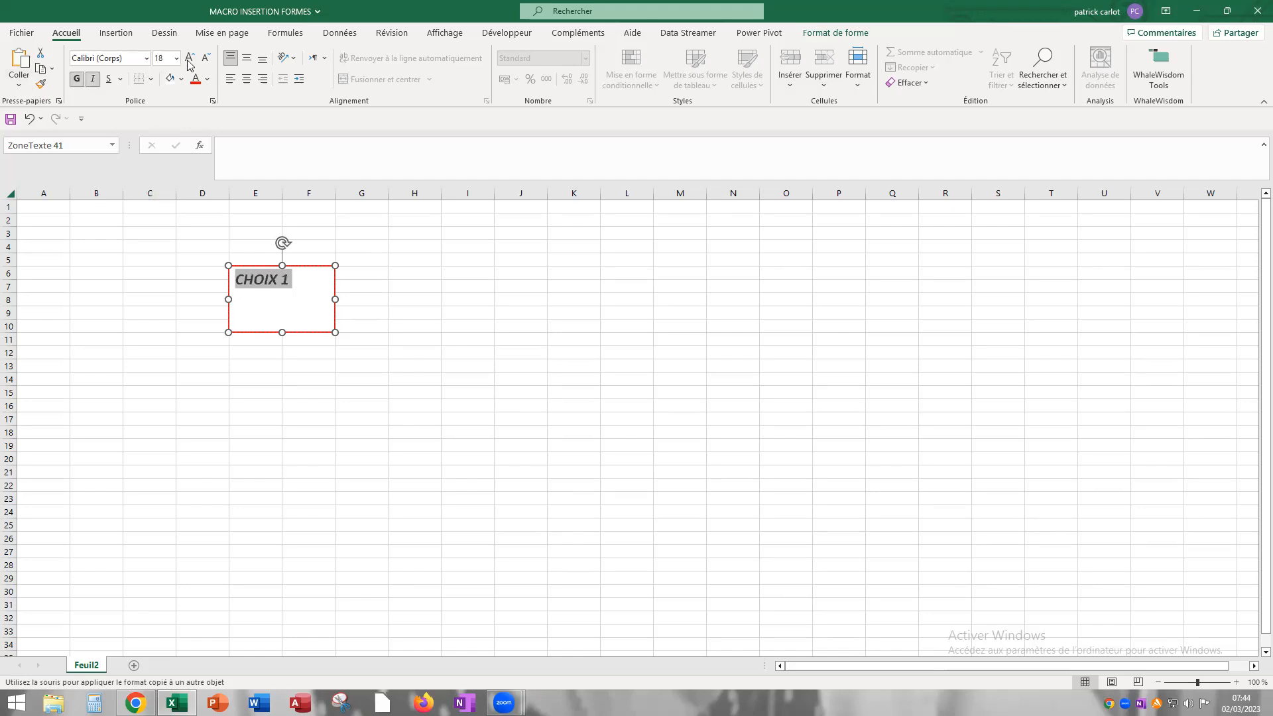
{"action": "left_click", "coordinate": [246, 59]}
{"action": "left_click", "coordinate": [247, 79]}
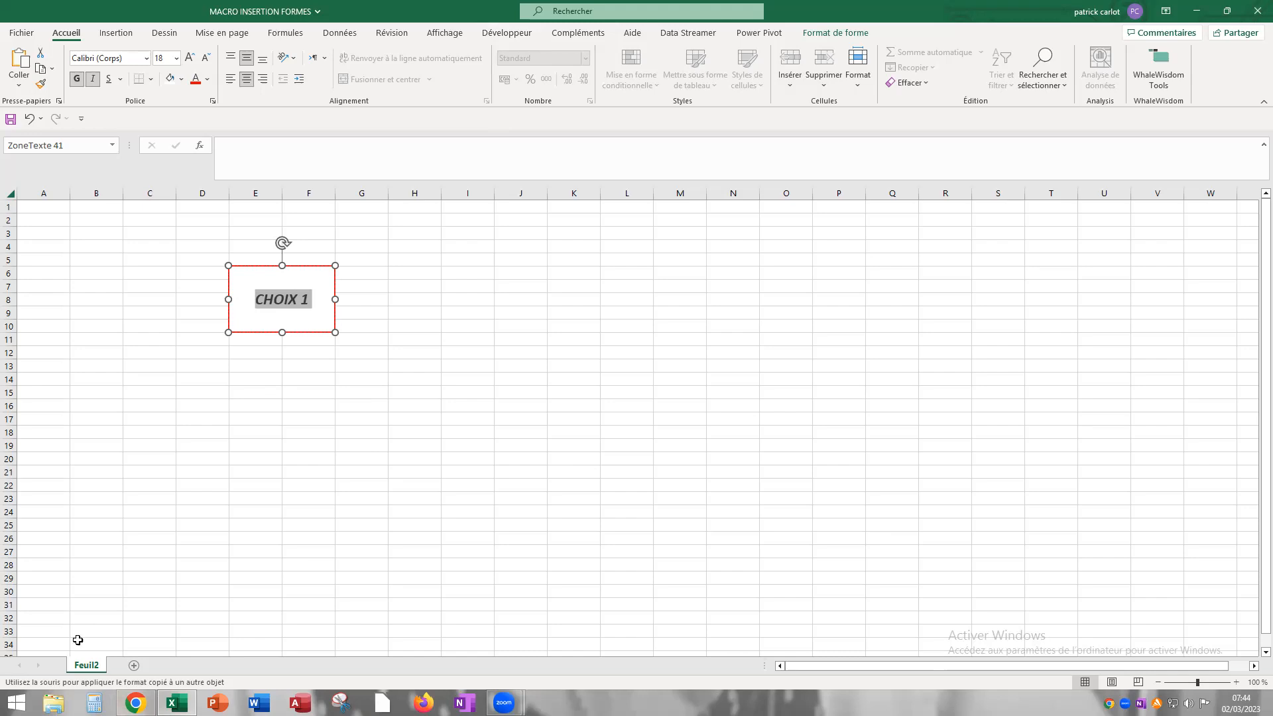
- Stop recording the macro and deselect the text box
{"action": "left_click", "coordinate": [491, 33]}
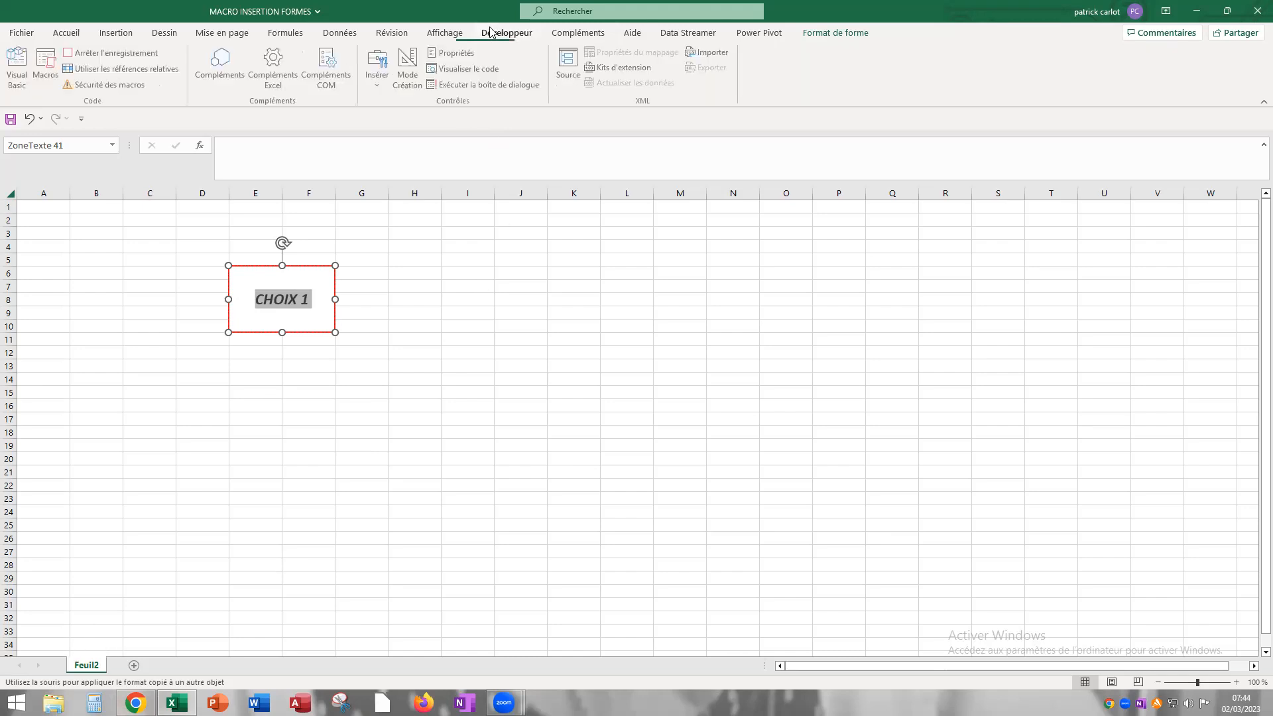
{"action": "left_click", "coordinate": [109, 52]}
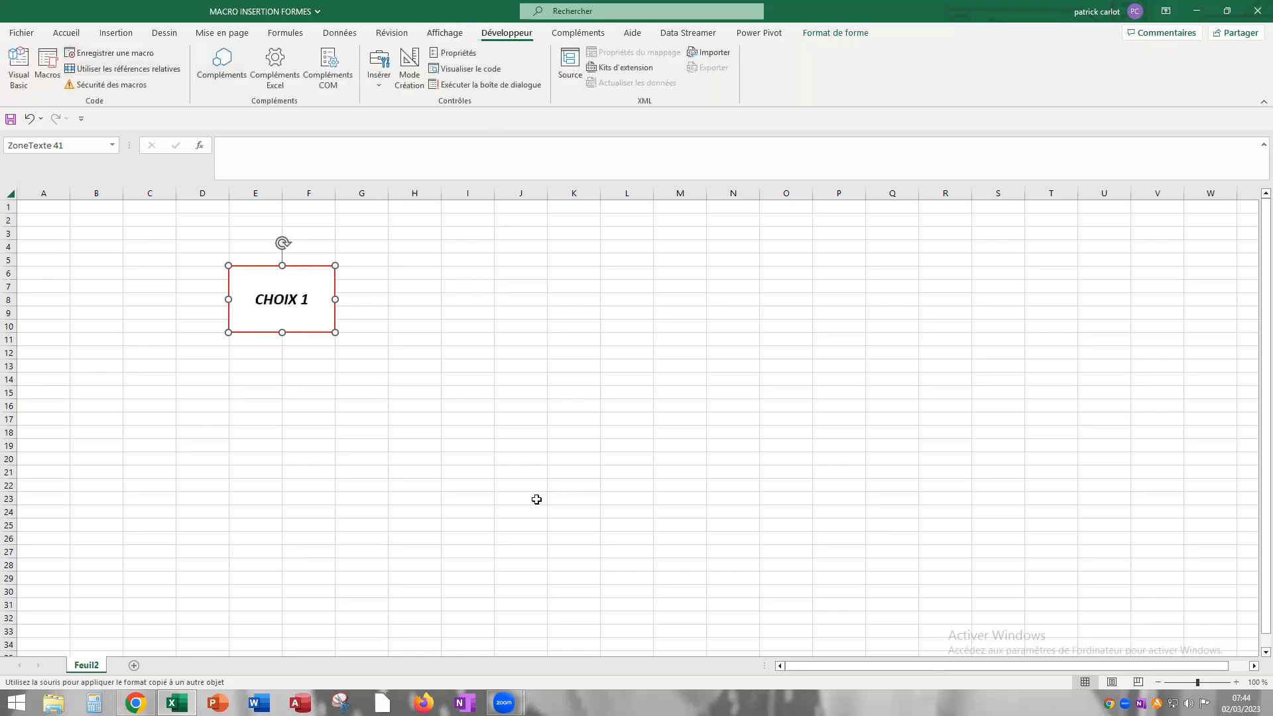
{"action": "left_click", "coordinate": [457, 486]}
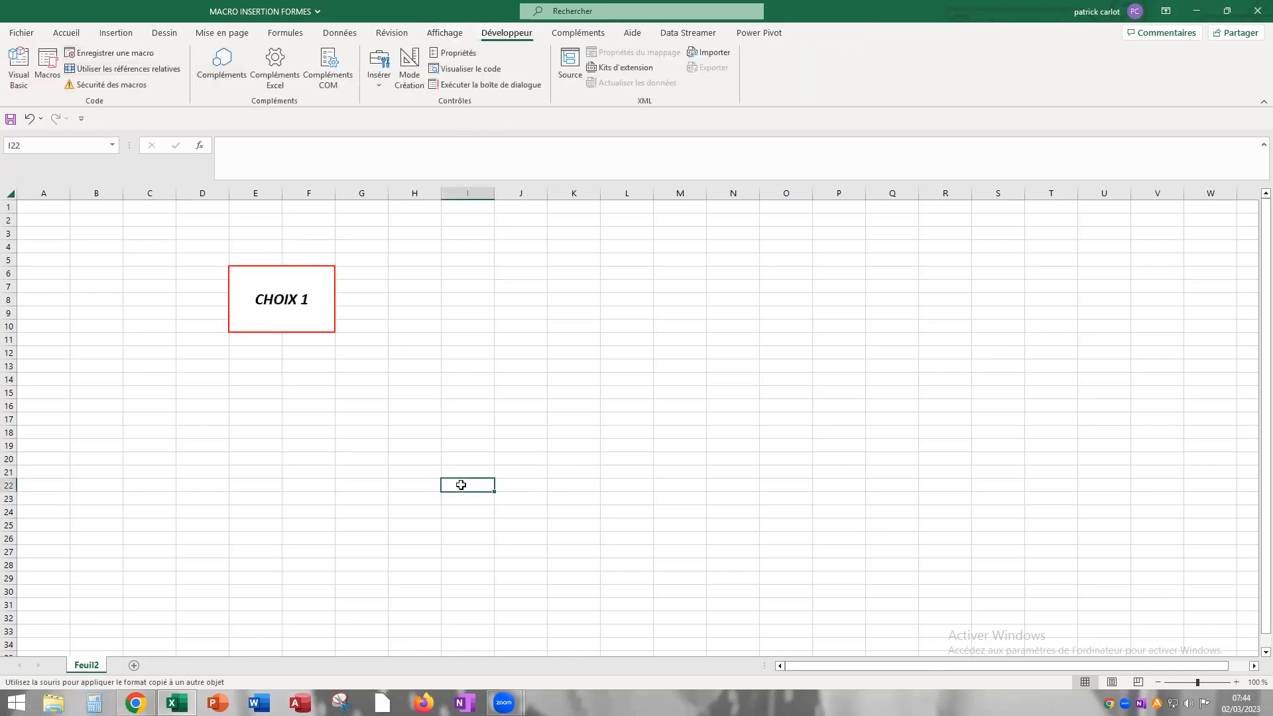
- Cut the recorded text box from the sheet to leave it empty
{"action": "left_click", "coordinate": [303, 333]}
{"action": "key", "text": "BackSpace"}
{"action": "right_click", "coordinate": [309, 332]}
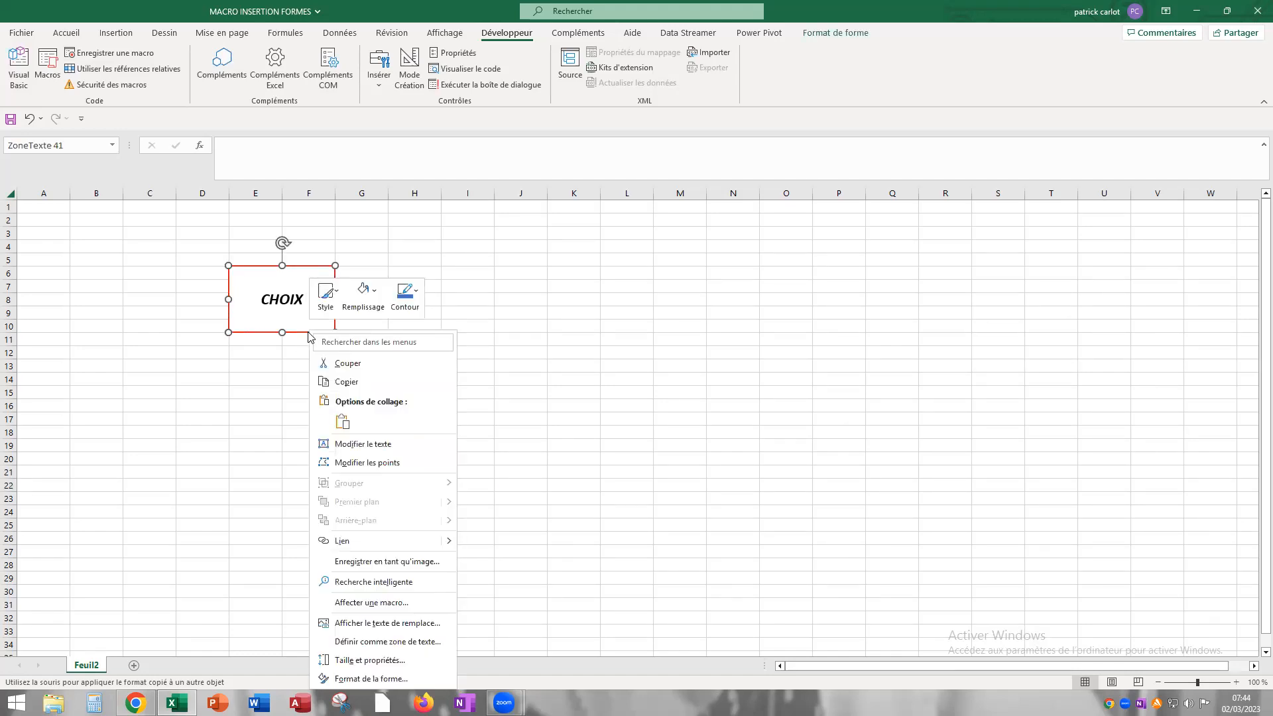
{"action": "left_click", "coordinate": [340, 361]}
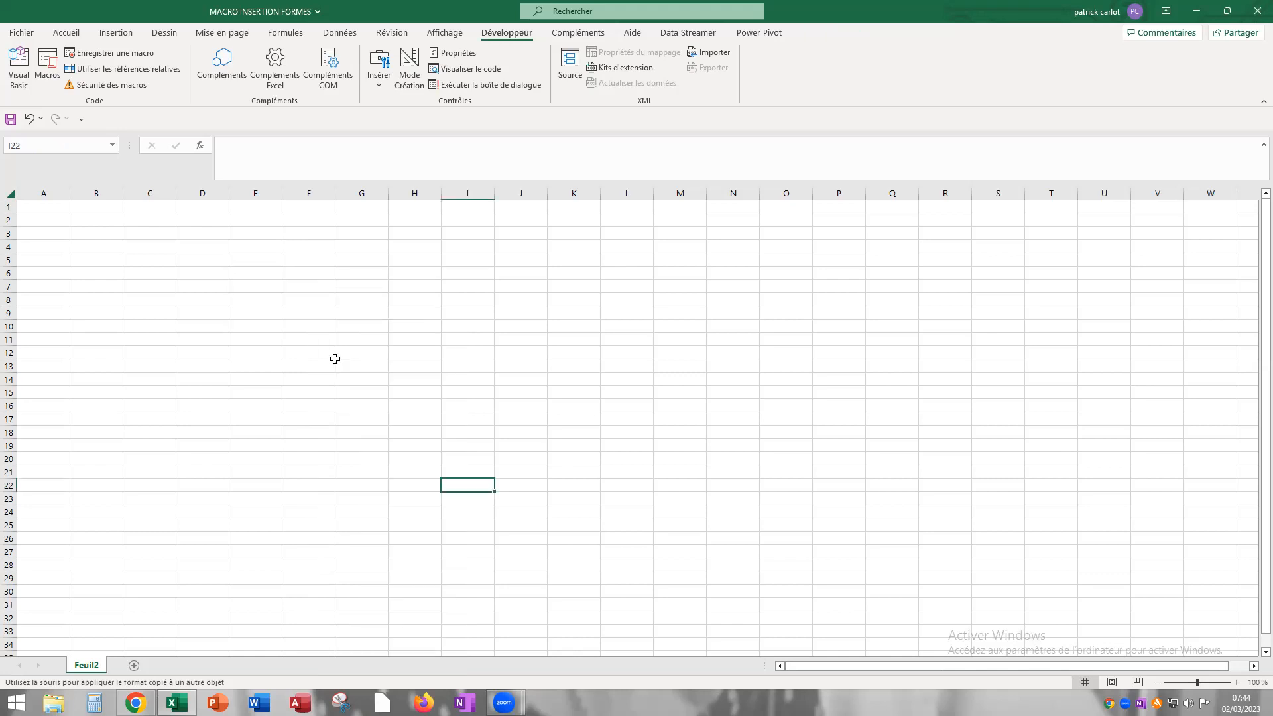
- Run the FORME macro from cell C6 to generate the formatted text box
{"action": "left_click", "coordinate": [147, 274]}
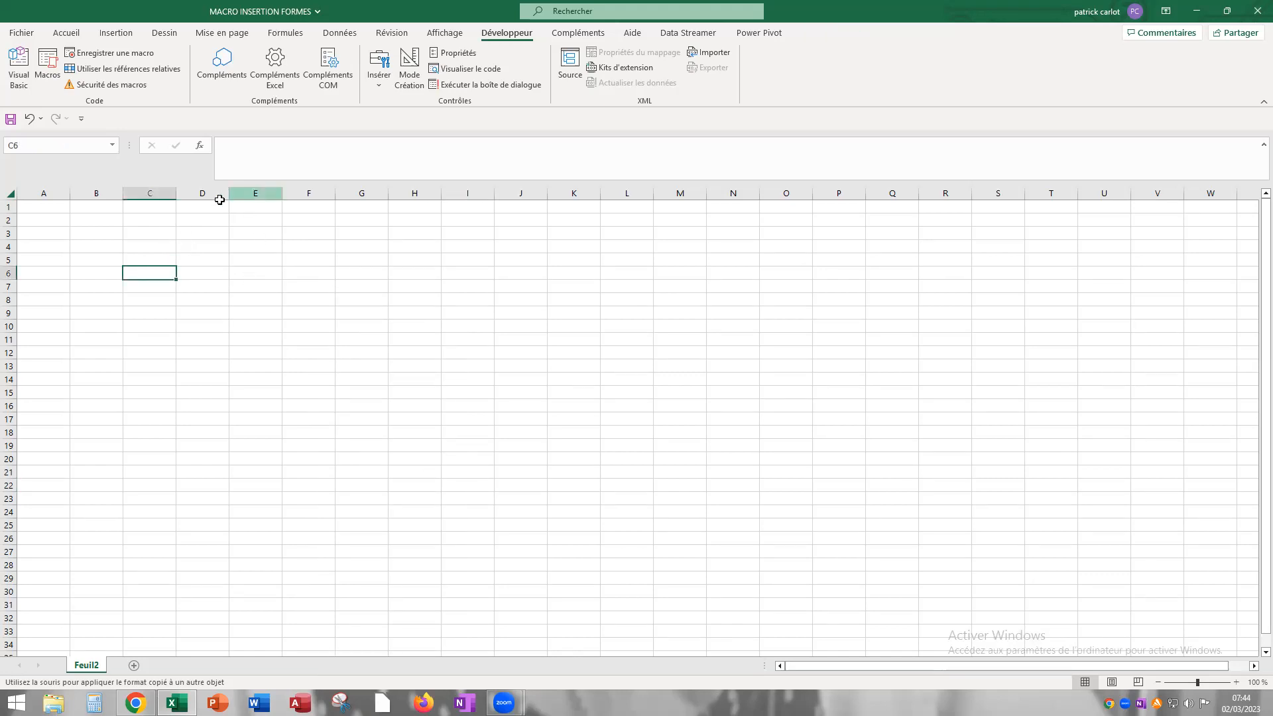
{"action": "left_click", "coordinate": [47, 76]}
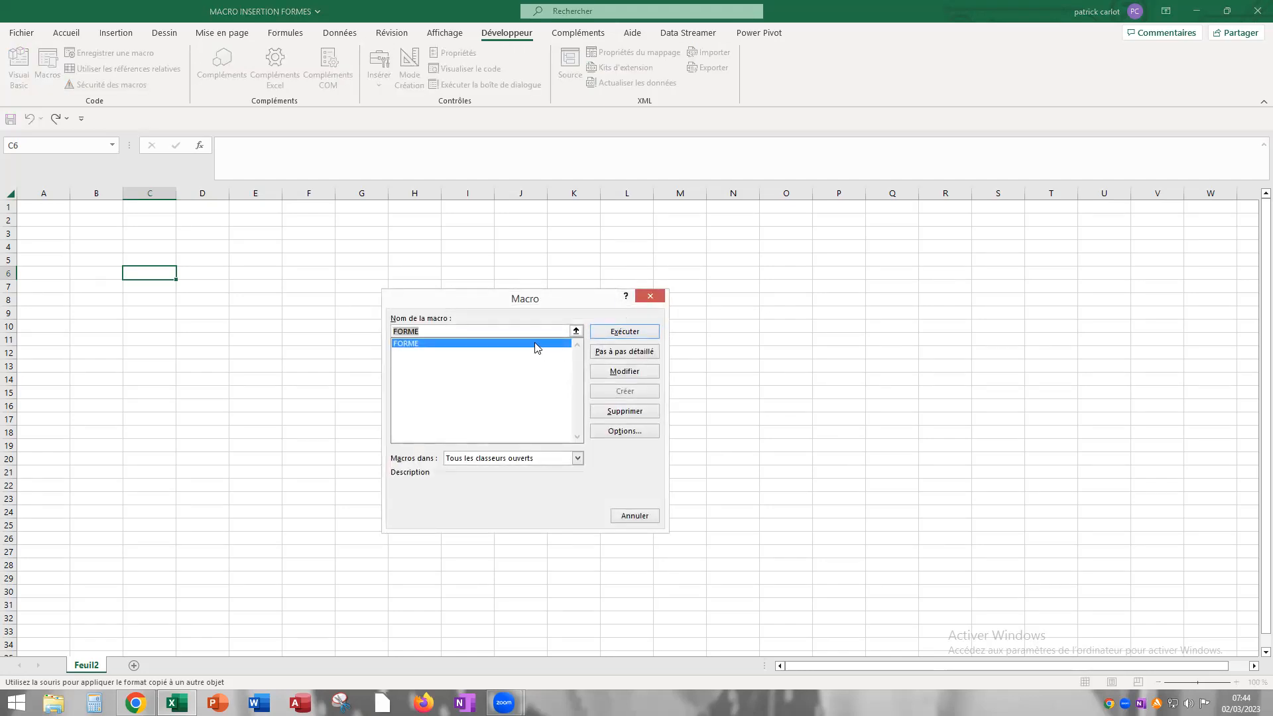
{"action": "left_click", "coordinate": [615, 336]}
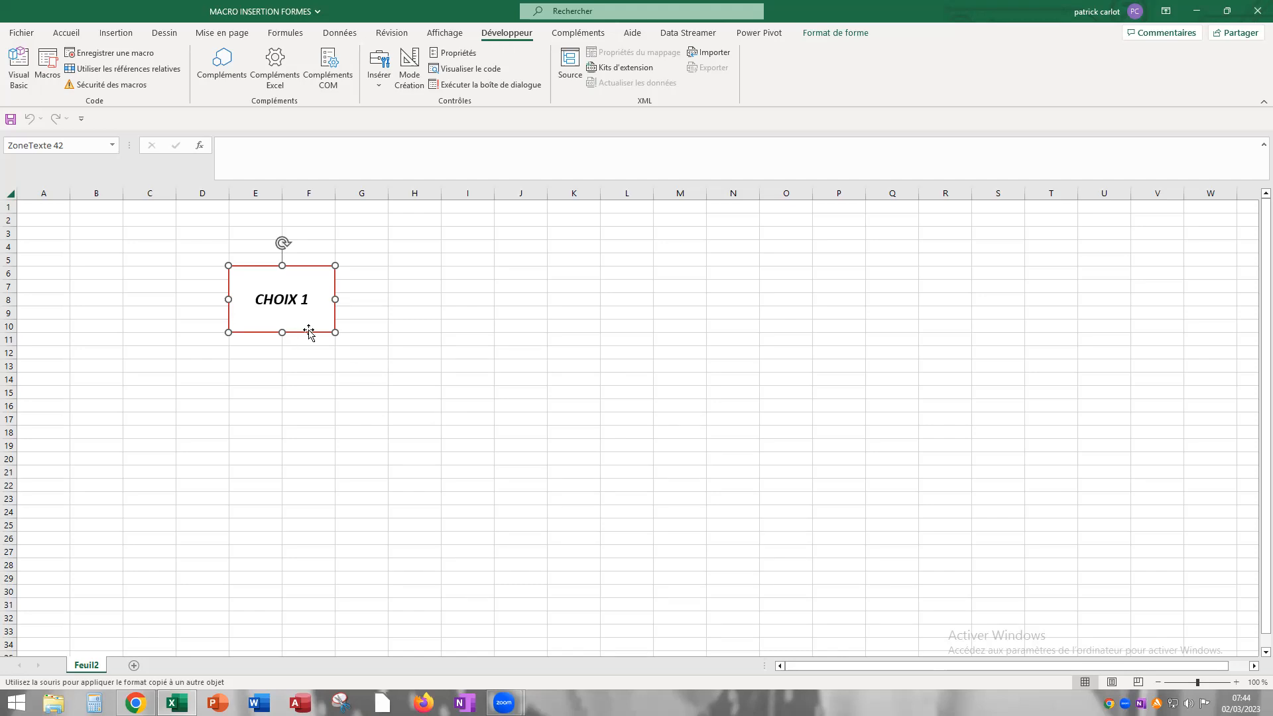
- Place copies of the CHOIX 1 box around columns G to K and cut the extra copy overlapping the middle one
{"action": "left_click_drag", "start_coordinate": [302, 331], "coordinate": [567, 368]}
{"action": "left_click", "coordinate": [457, 310]}
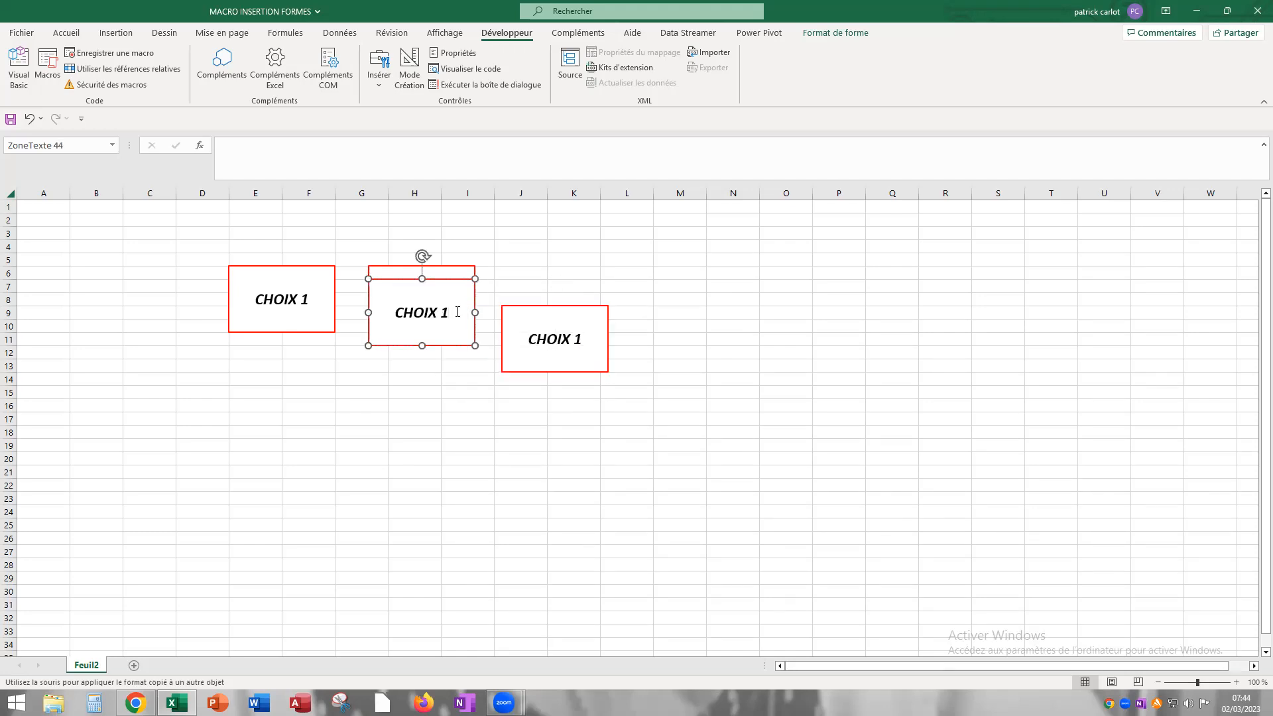
{"action": "right_click", "coordinate": [434, 352]}
{"action": "left_click", "coordinate": [455, 358]}
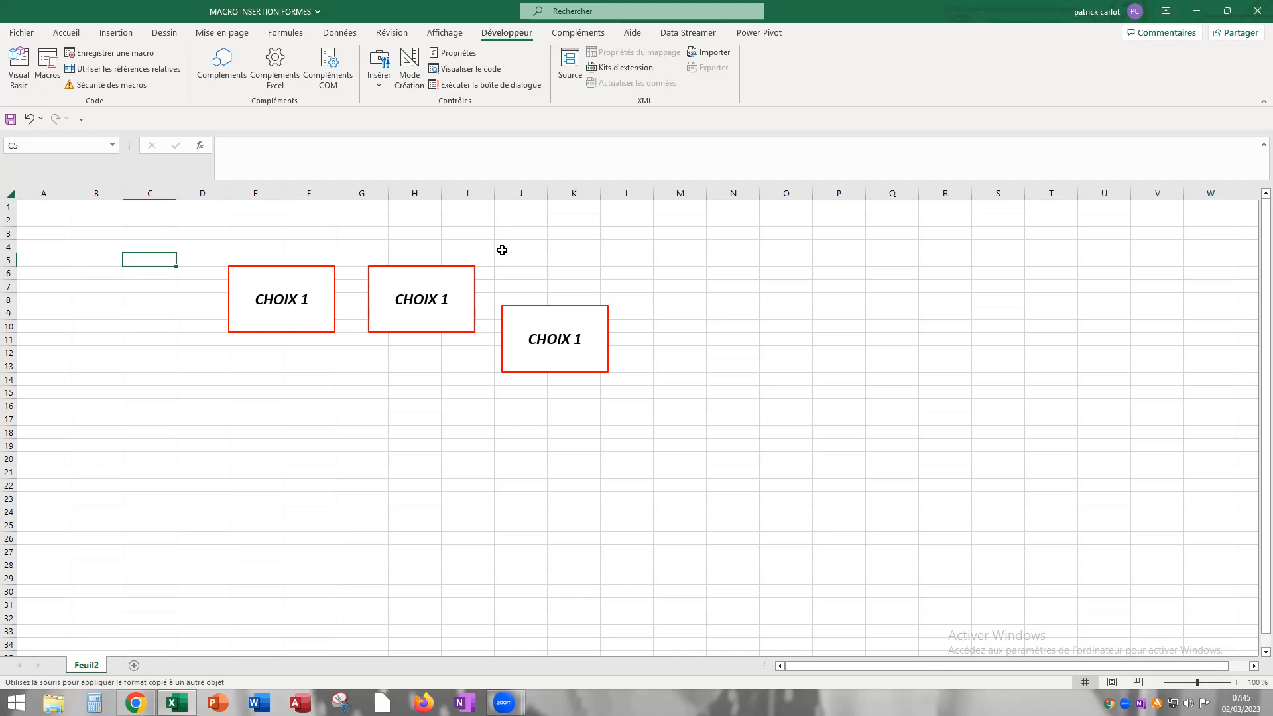
- Move the leftmost CHOIX 1 box slightly toward the middle box, keeping it in rows 6 to 10
{"action": "left_click", "coordinate": [524, 371]}
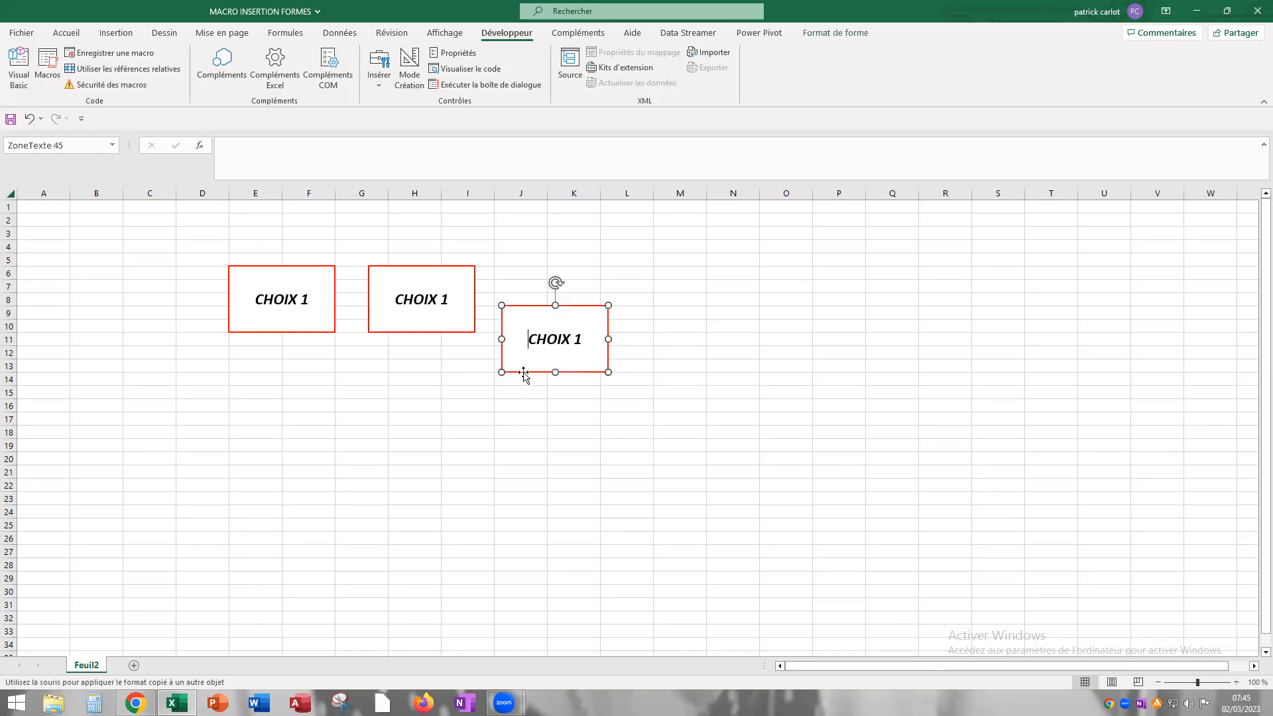
{"action": "left_click", "coordinate": [442, 330]}
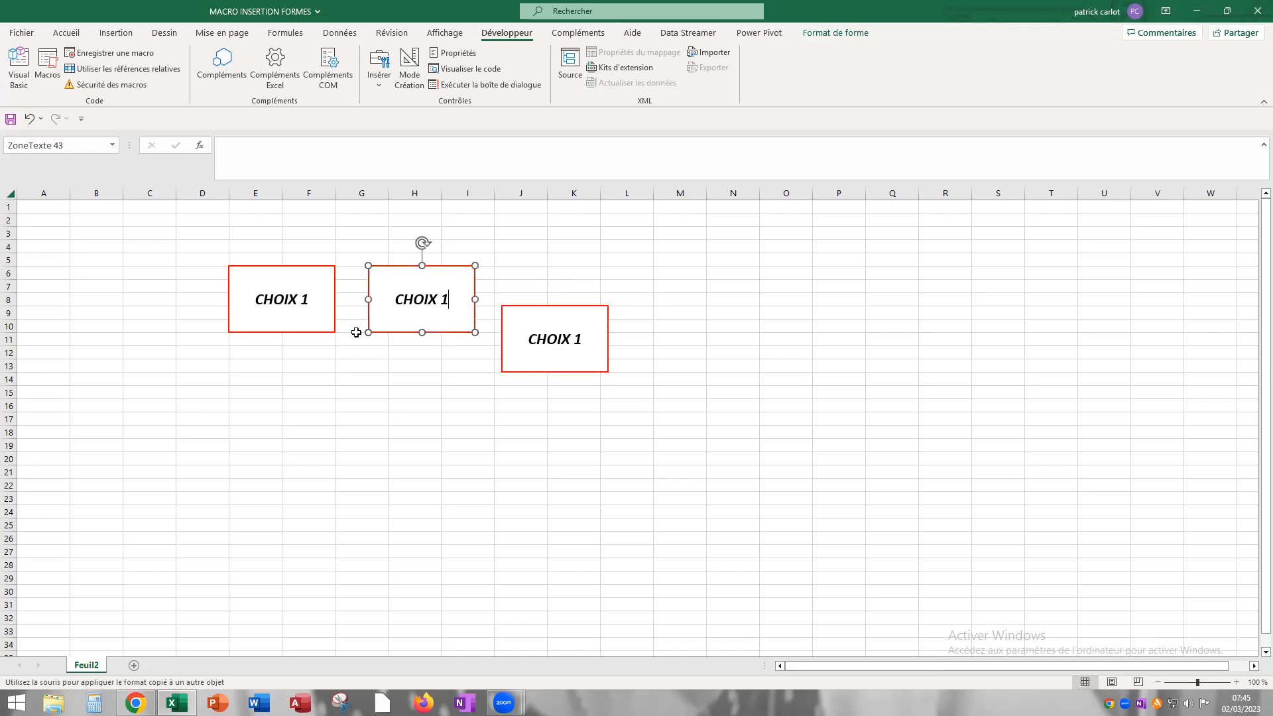
{"action": "left_click", "coordinate": [313, 330]}
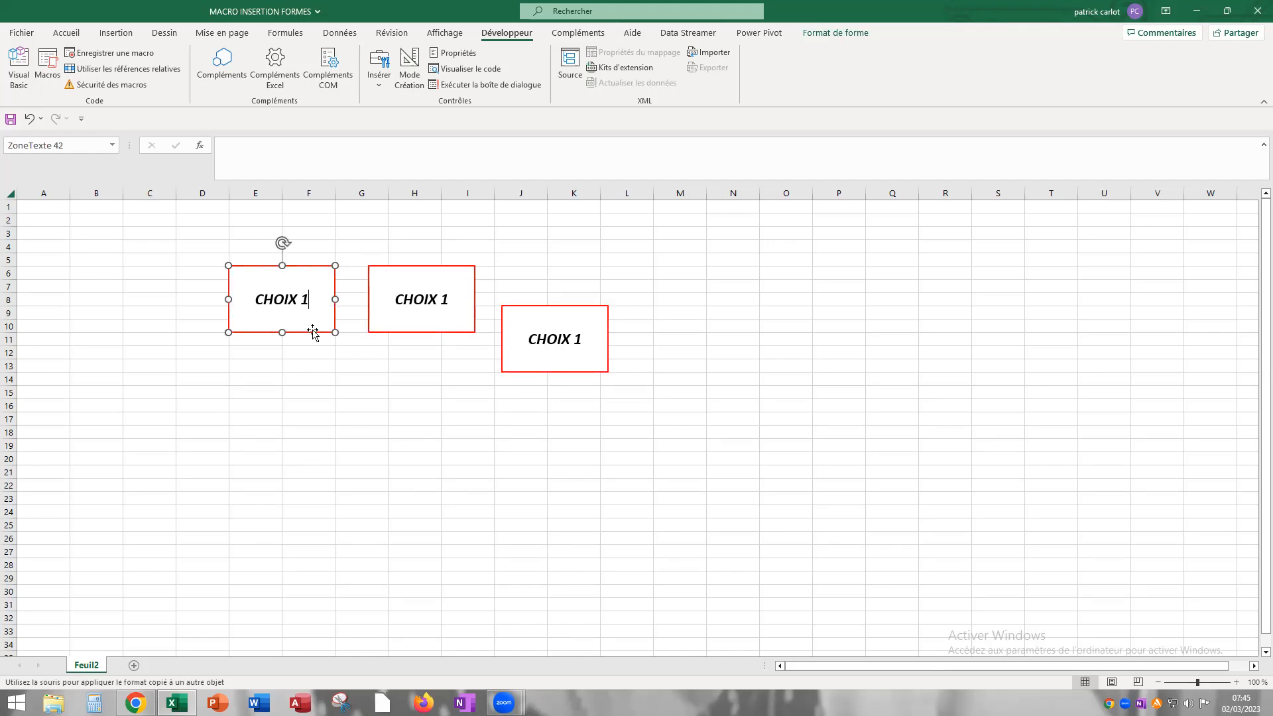
{"action": "left_click", "coordinate": [373, 332]}
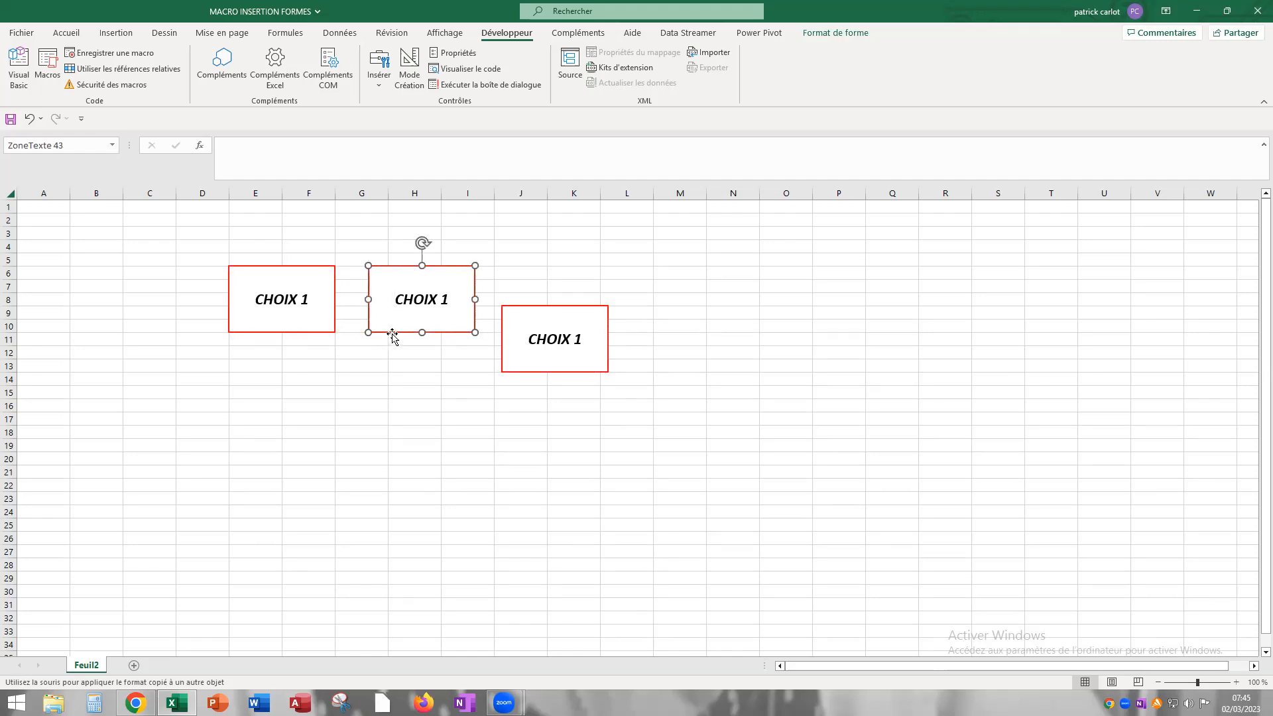
{"action": "left_click_drag", "start_coordinate": [315, 334], "coordinate": [332, 335]}
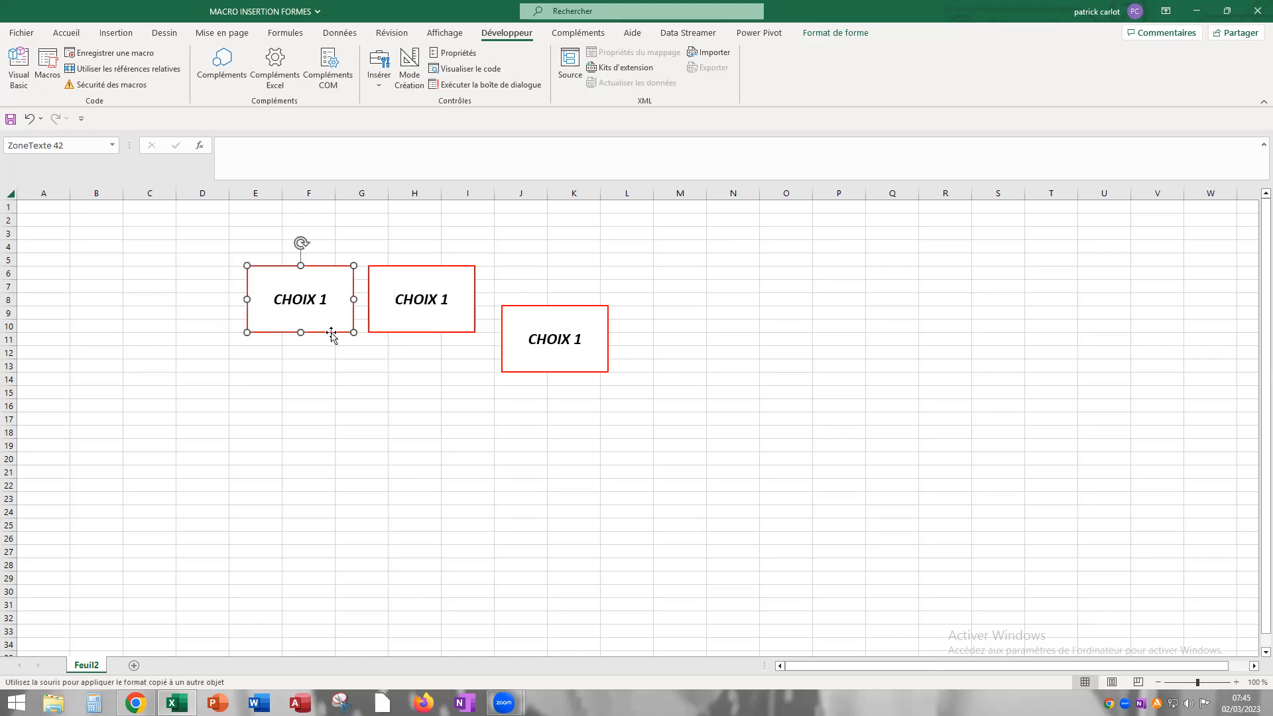
- Select all three CHOIX 1 boxes together and distribute them horizontally
{"action": "left_click", "coordinate": [392, 333], "text": "shift"}
{"action": "left_click", "coordinate": [526, 372], "text": "shift"}
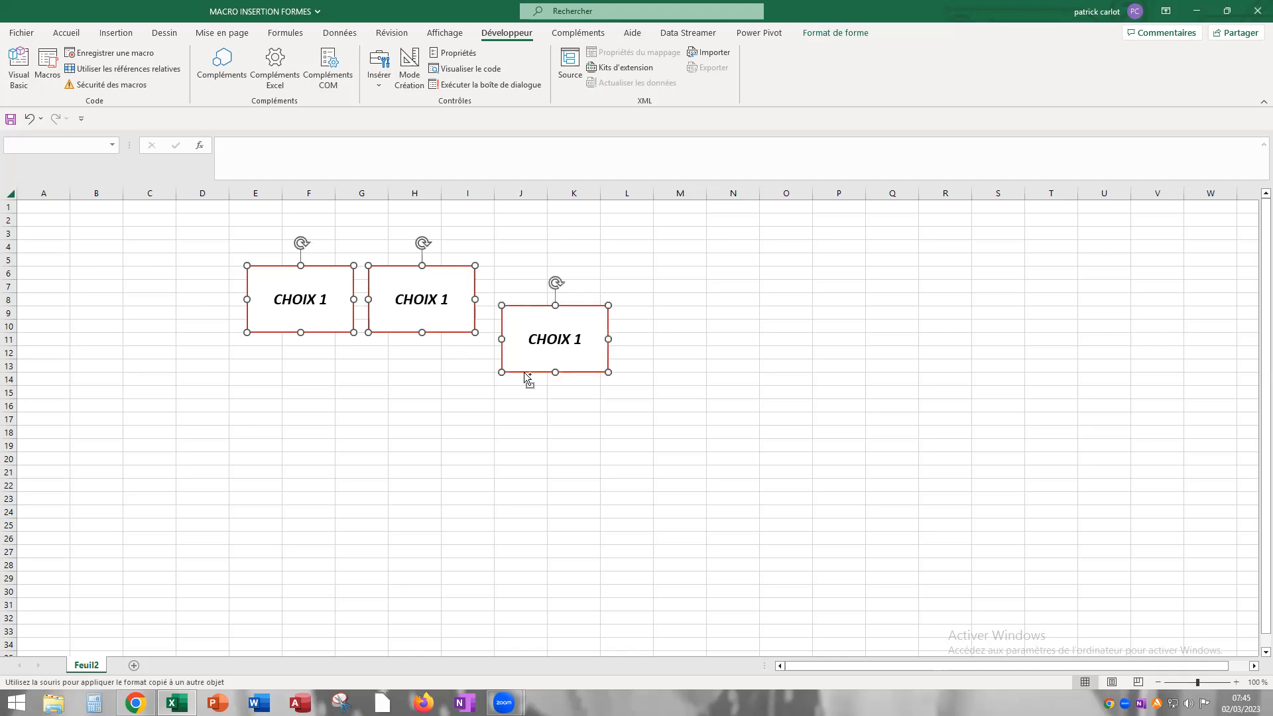
{"action": "left_click", "coordinate": [233, 36]}
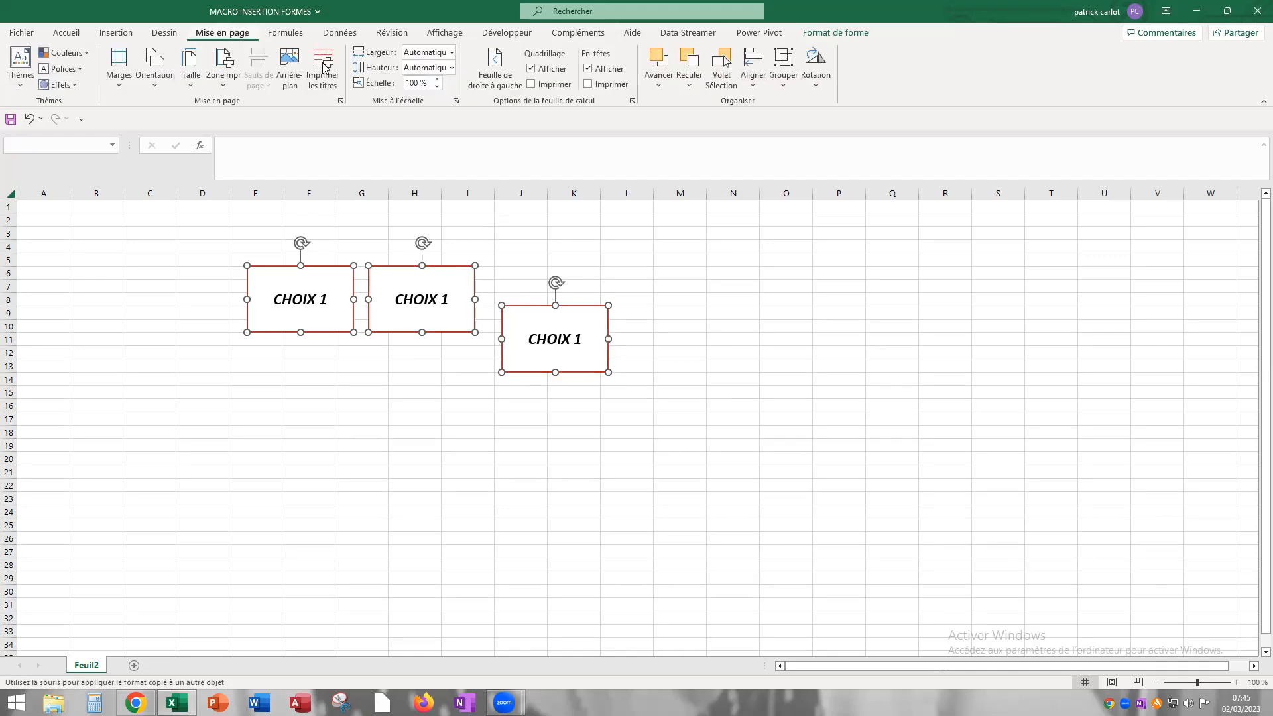
{"action": "left_click", "coordinate": [754, 85]}
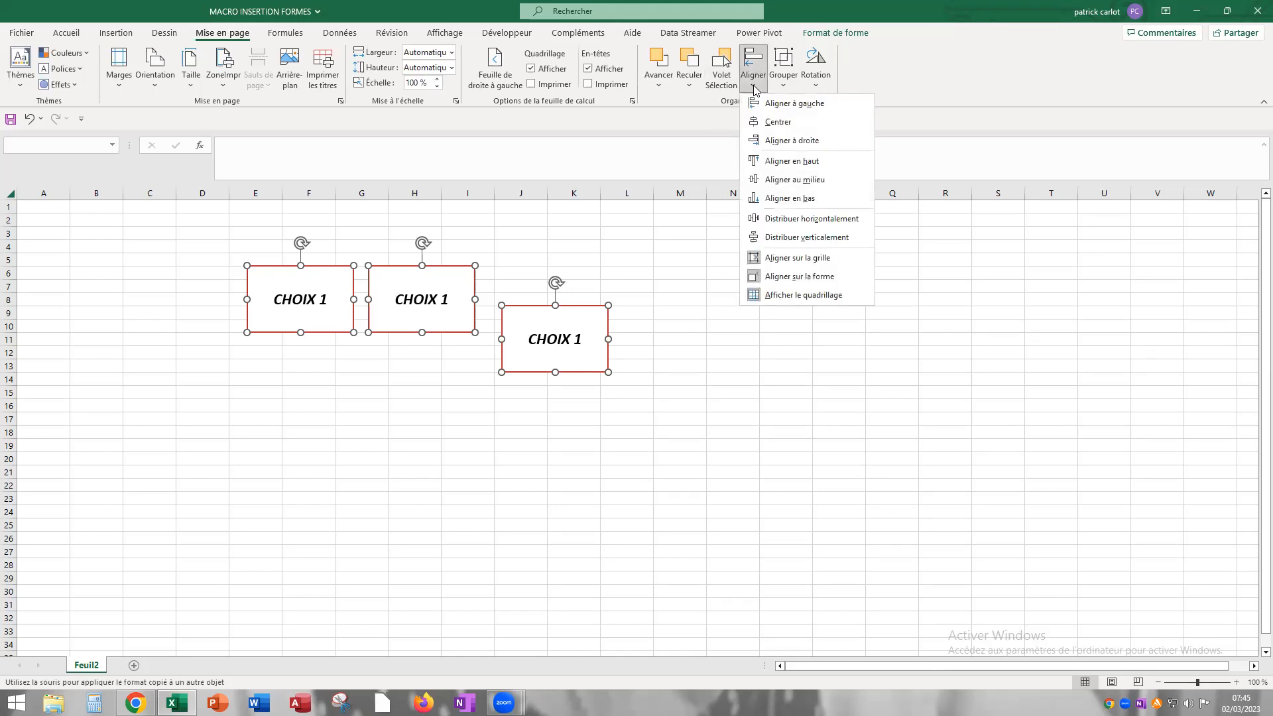
{"action": "left_click", "coordinate": [771, 219]}
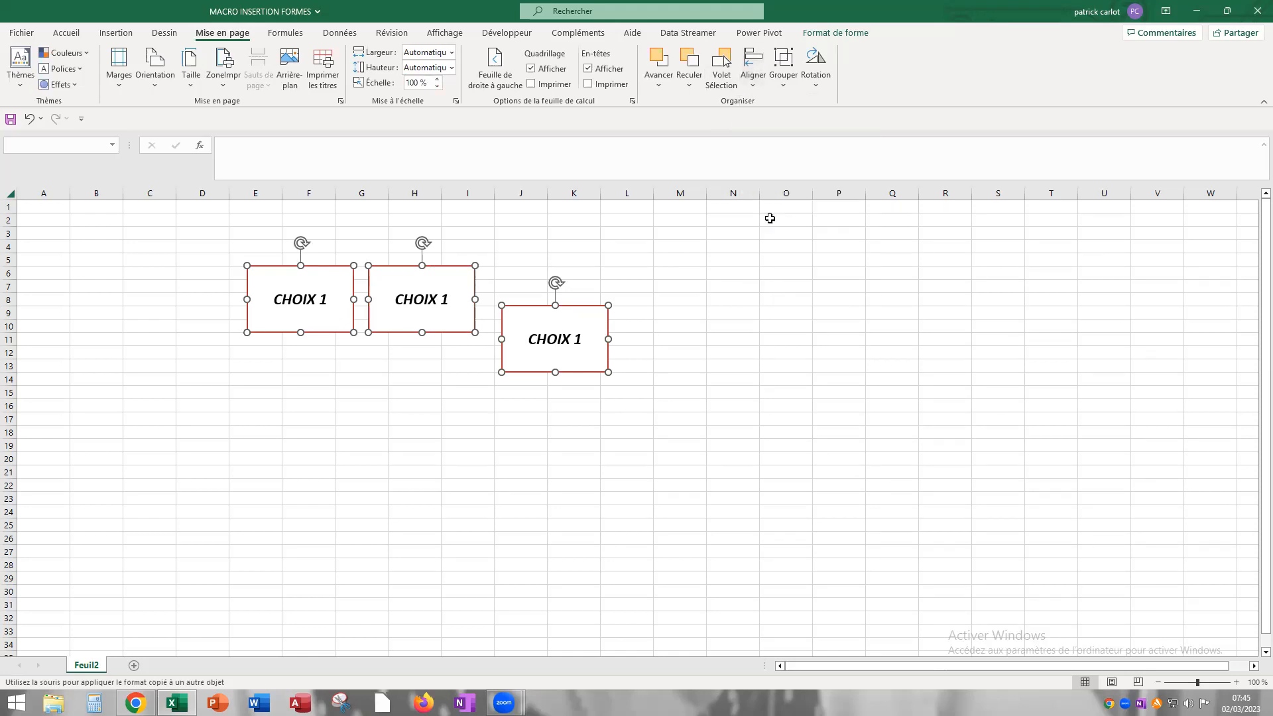
- Distribute the three selected boxes vertically, and align them in a single row by their middles
{"action": "left_click", "coordinate": [754, 90]}
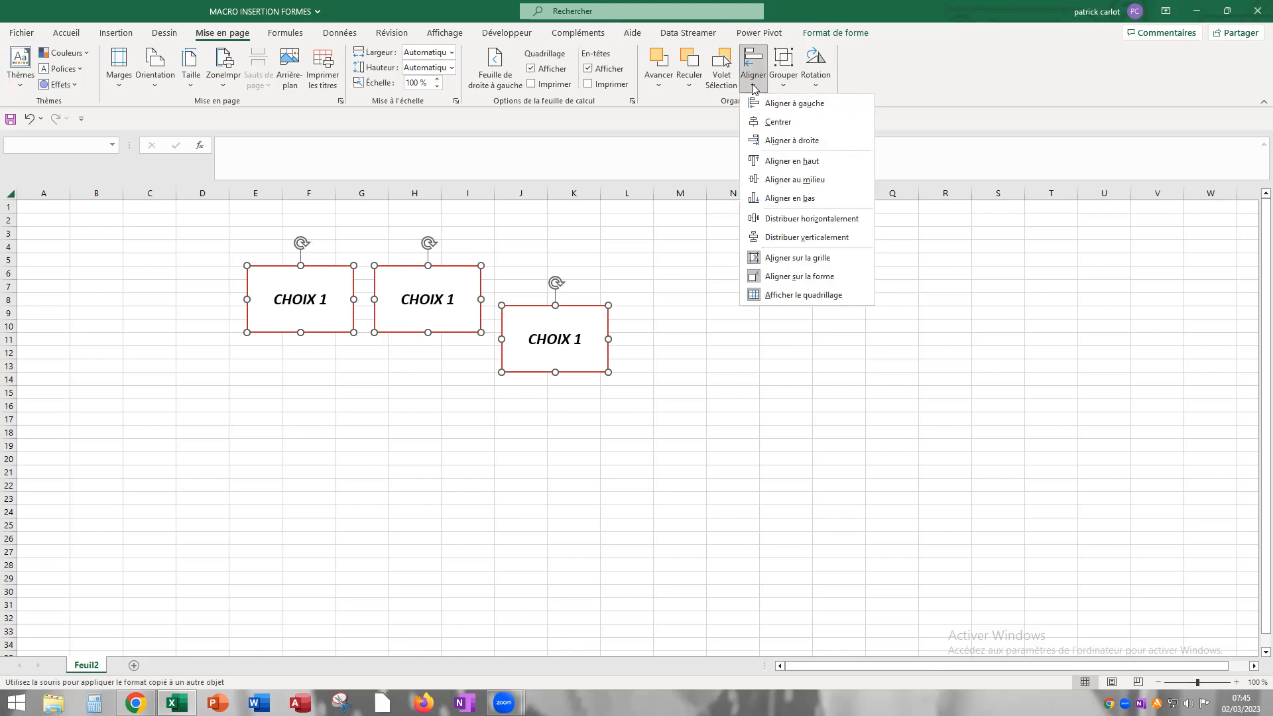
{"action": "left_click", "coordinate": [794, 236]}
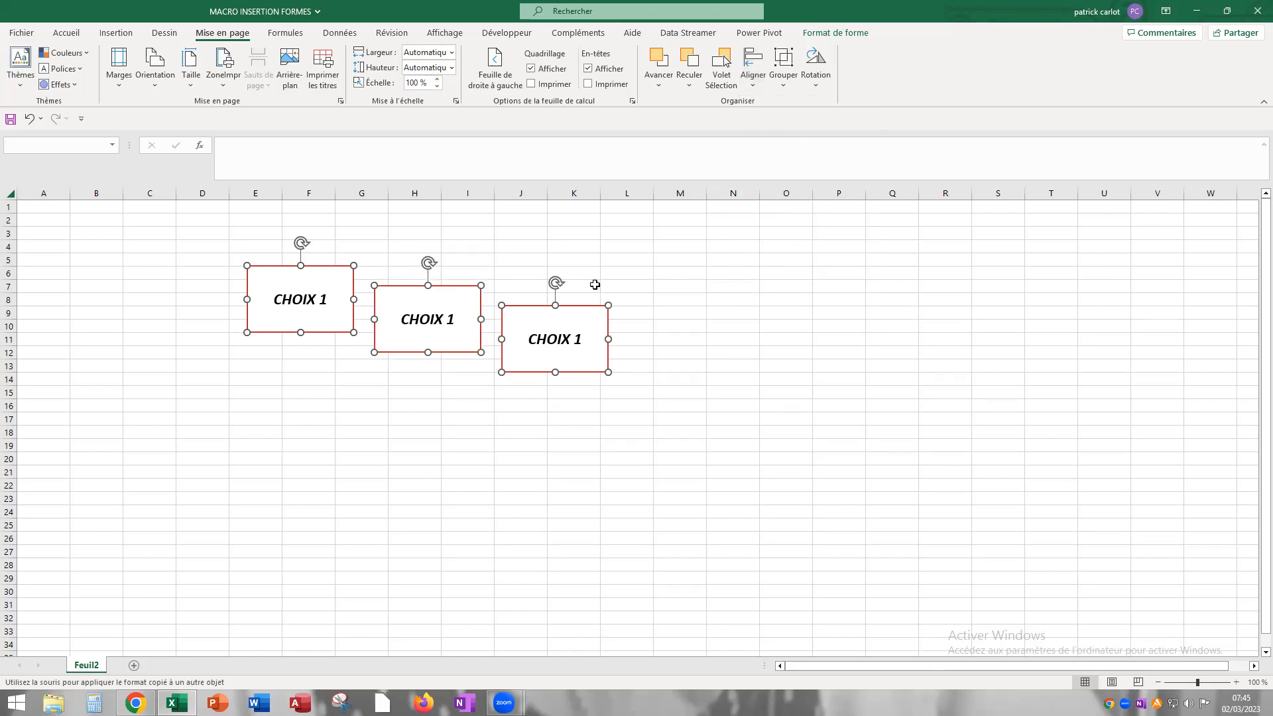
{"action": "left_click", "coordinate": [761, 87]}
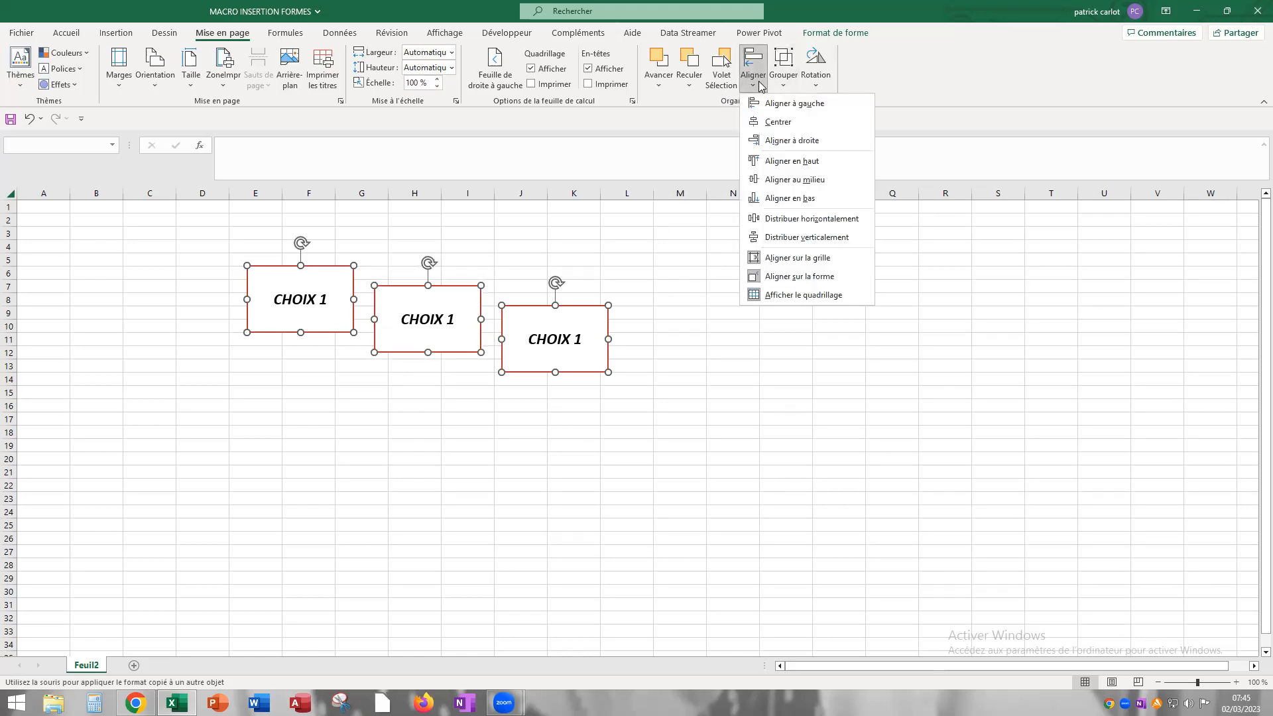
{"action": "left_click", "coordinate": [779, 181]}
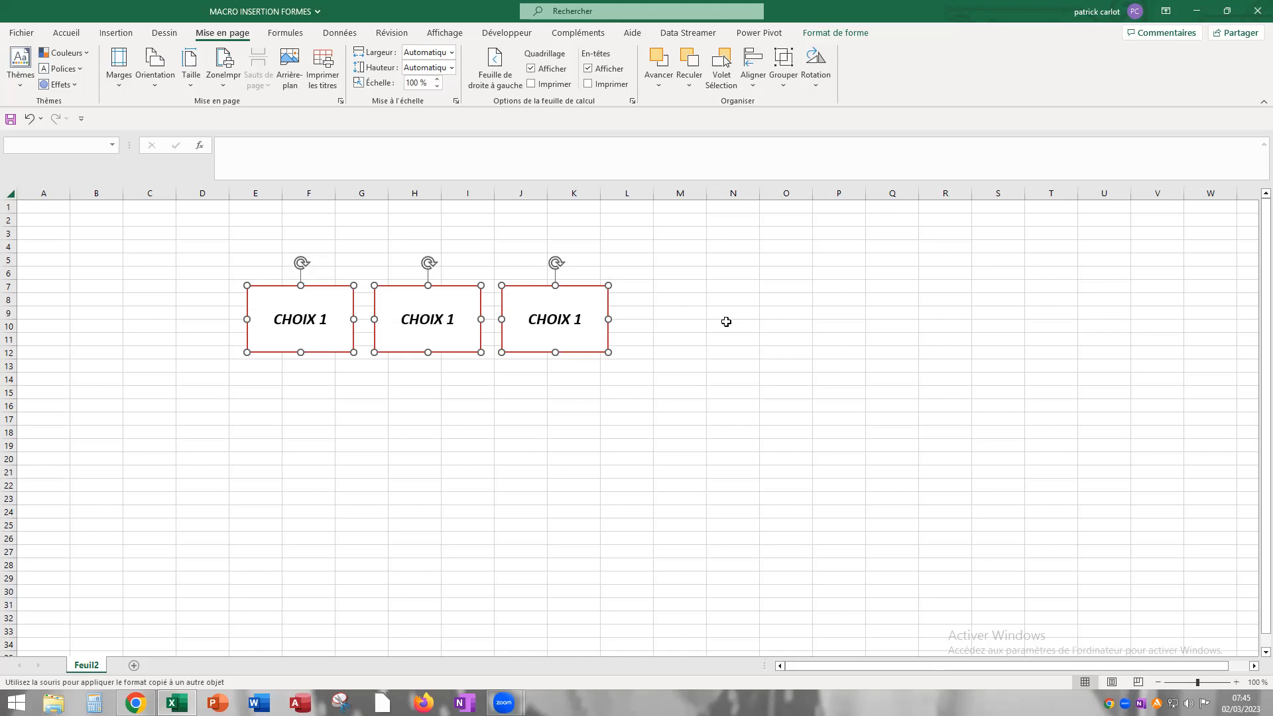
- Group the three aligned boxes and enlarge the group from its lower corner to about column N, row 15
{"action": "left_click", "coordinate": [785, 82]}
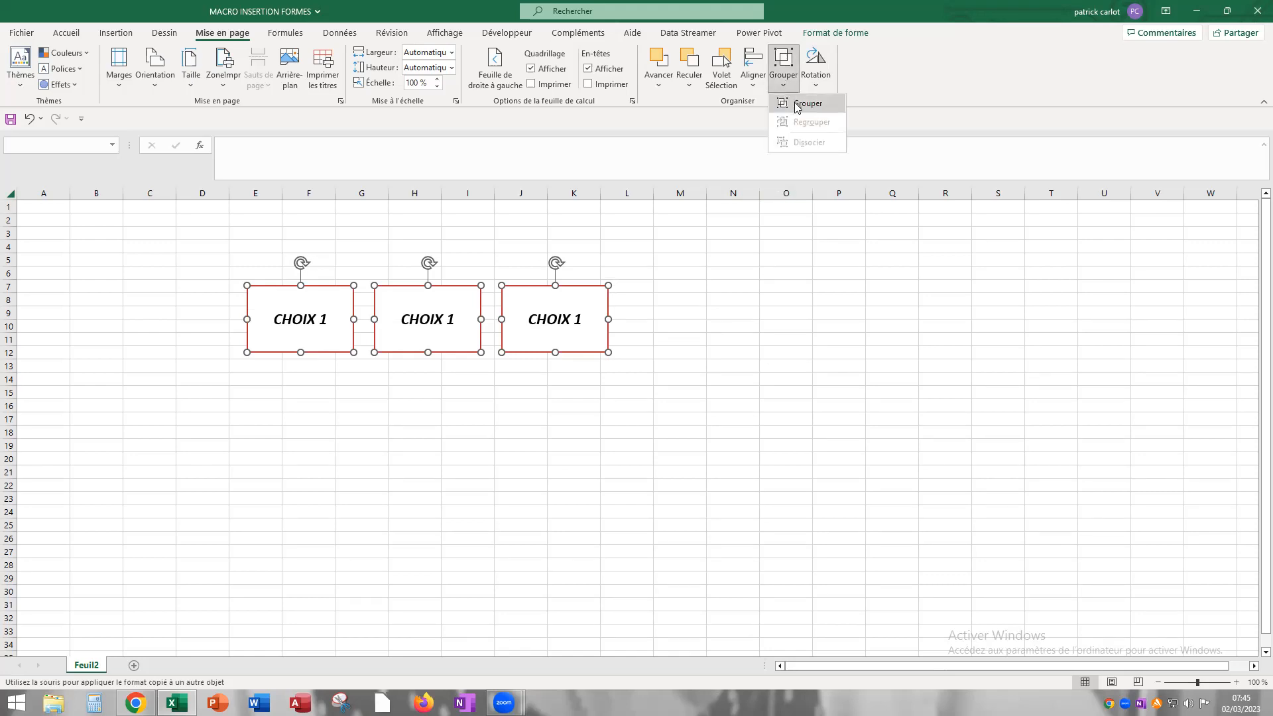
{"action": "left_click", "coordinate": [798, 108]}
{"action": "left_click_drag", "start_coordinate": [611, 357], "coordinate": [764, 390]}
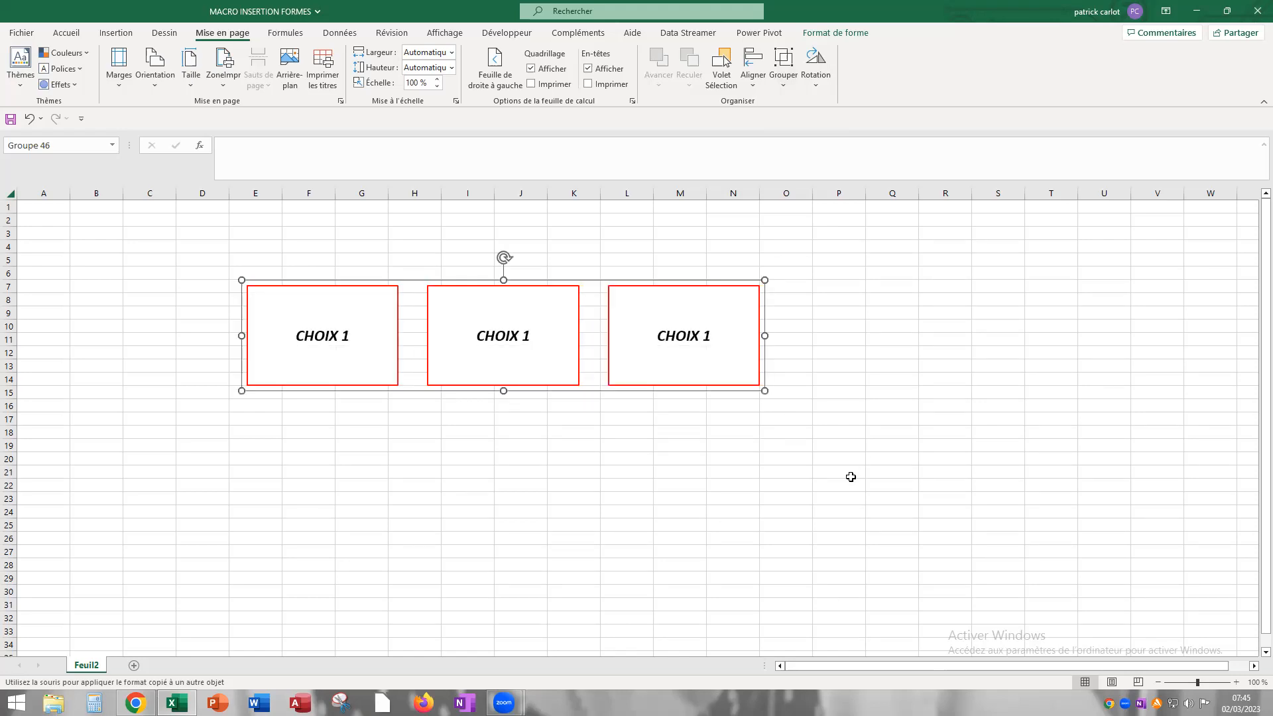
- Renumber the middle box's text as CHOIX 2 and the last box's text as CHOIX 3, and deselect the group
{"action": "left_click", "coordinate": [531, 337]}
{"action": "key", "text": "BackSpace"}
{"action": "type", "text": "2"}
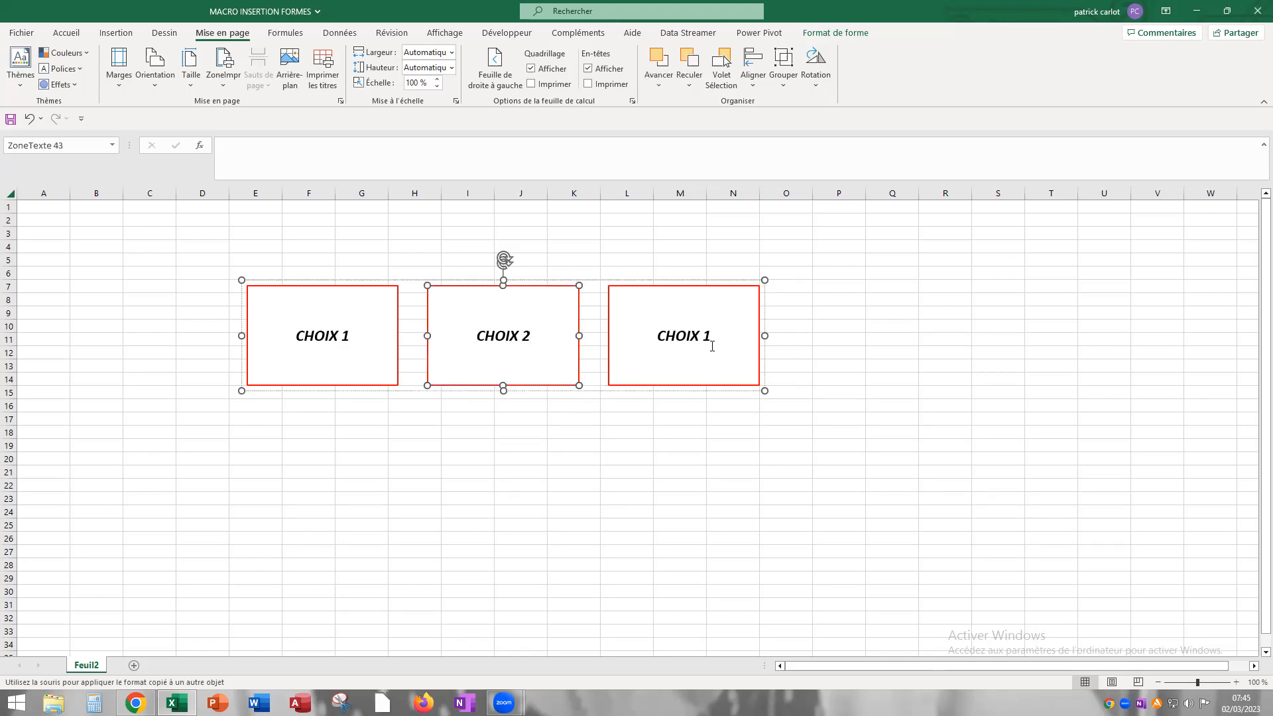
{"action": "left_click", "coordinate": [711, 339]}
{"action": "key", "text": "BackSpace"}
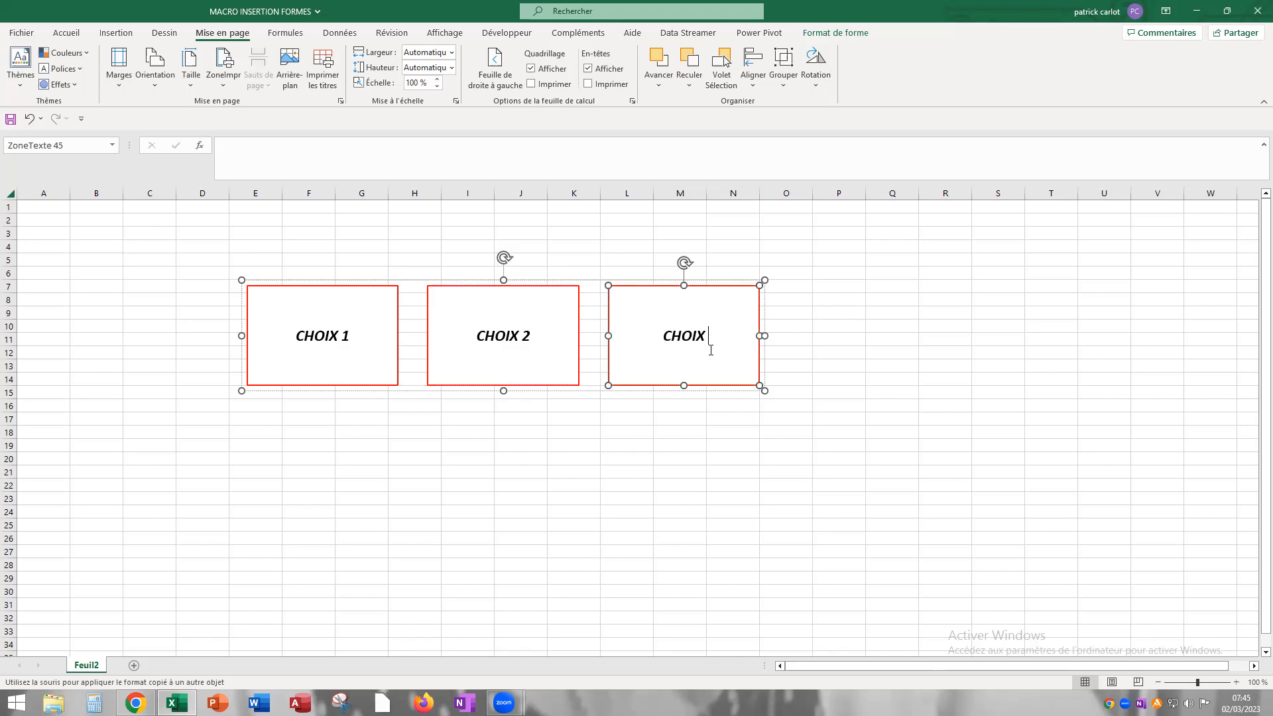
{"action": "type", "text": "3"}
{"action": "left_click", "coordinate": [520, 485]}
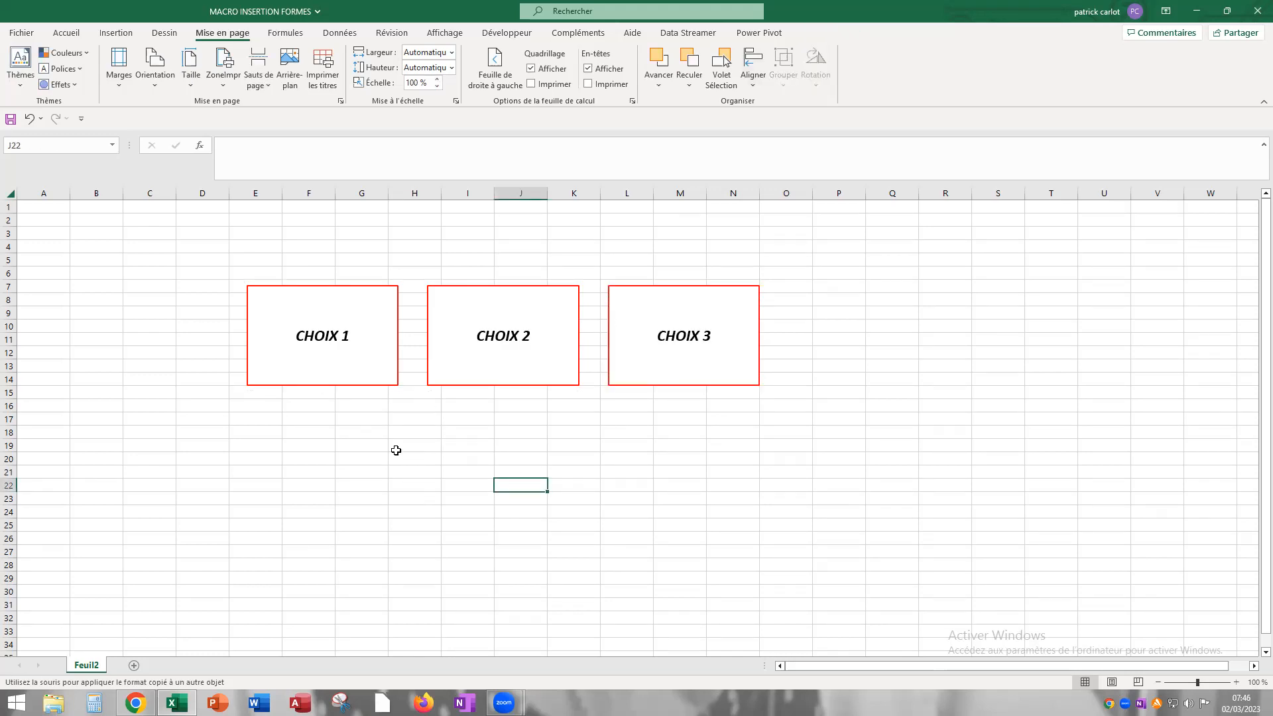
- Select the CHOIX 1 box inside the group
{"action": "left_click", "coordinate": [381, 369]}
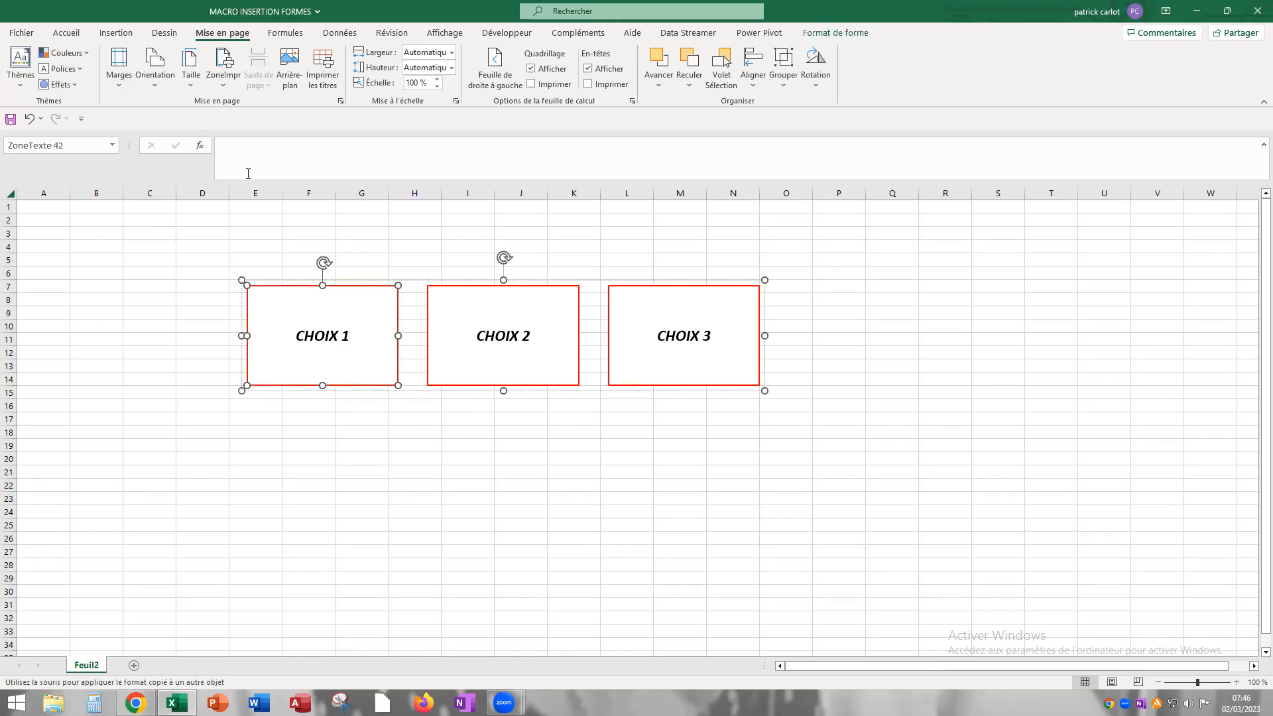